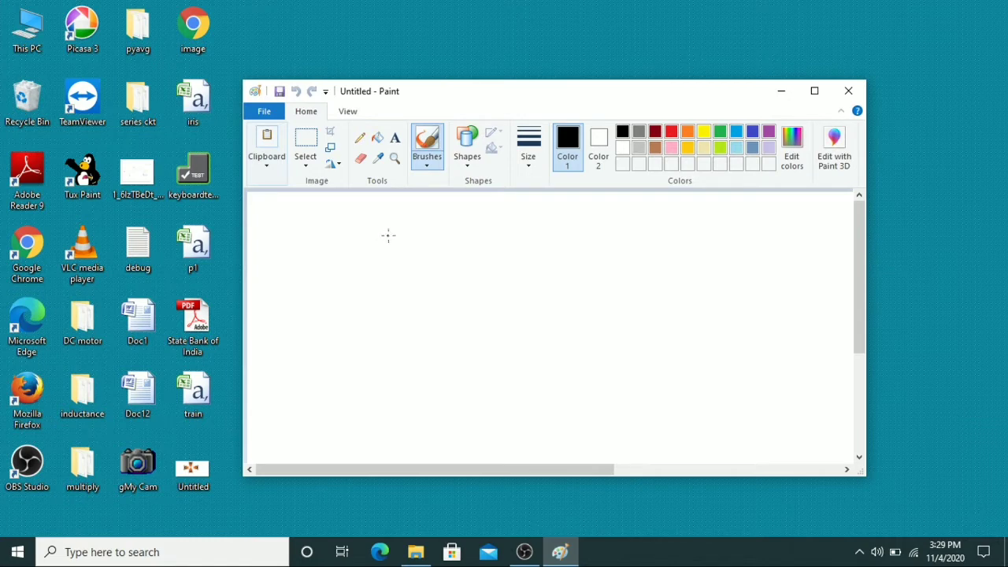
Step: Restart Paint from the pinned apps and maximize its window
left_click(848, 91)
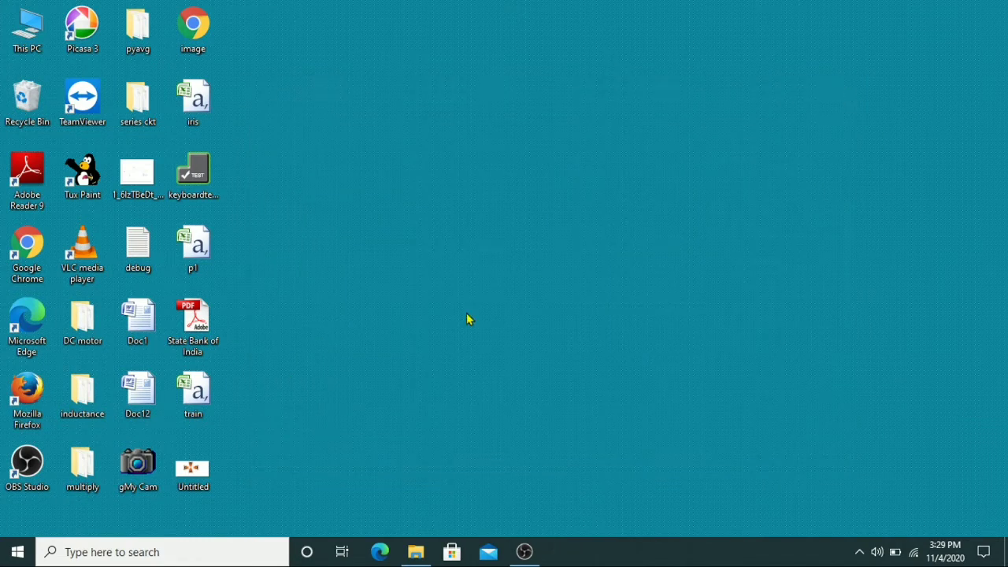
left_click(19, 556)
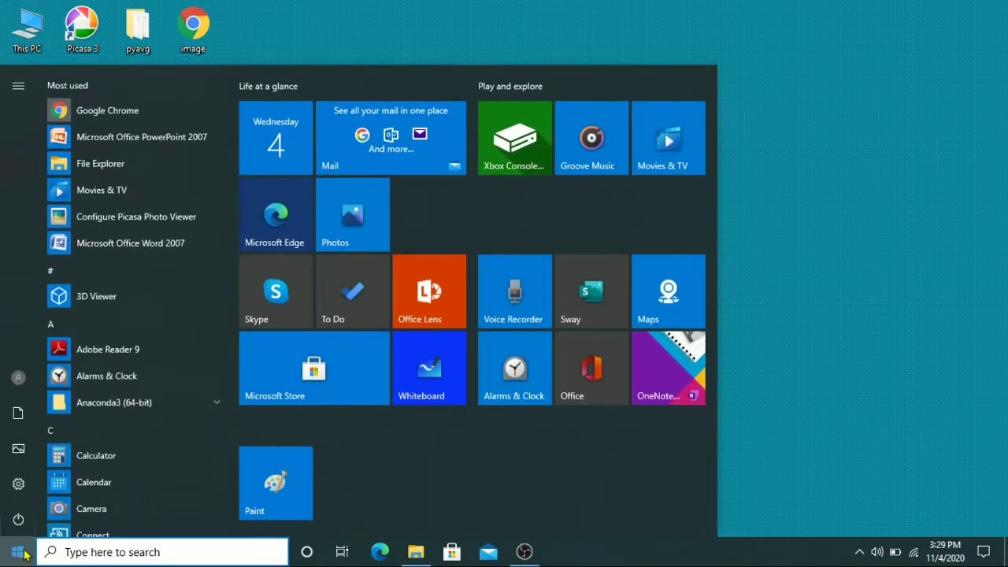
left_click(280, 481)
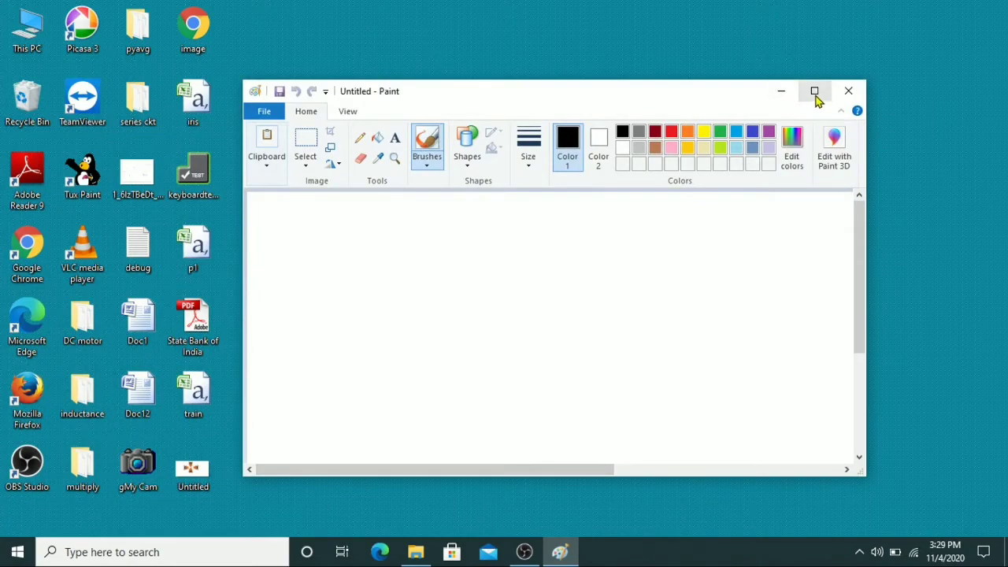
left_click(815, 91)
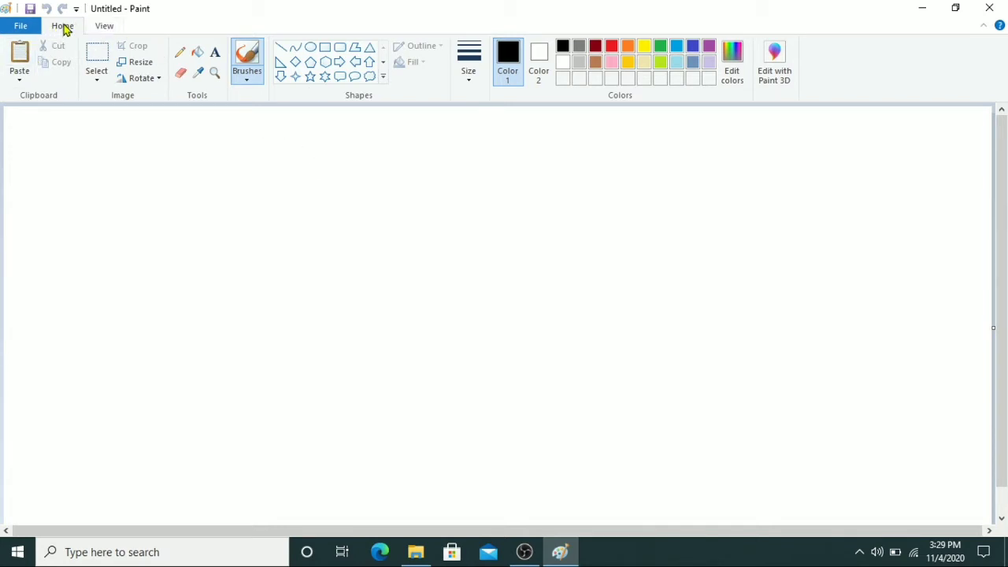
left_click(103, 28)
left_click(66, 26)
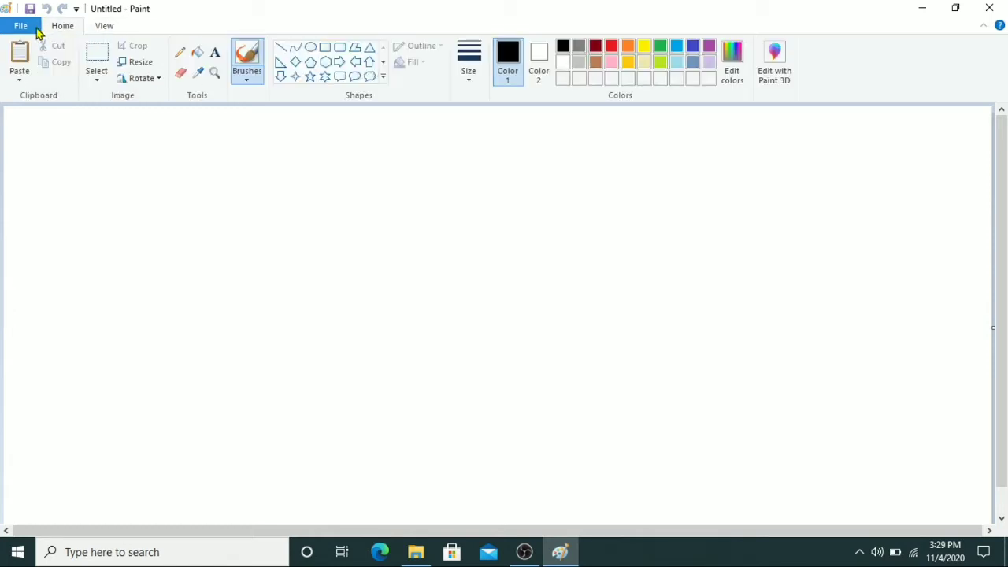
left_click(20, 32)
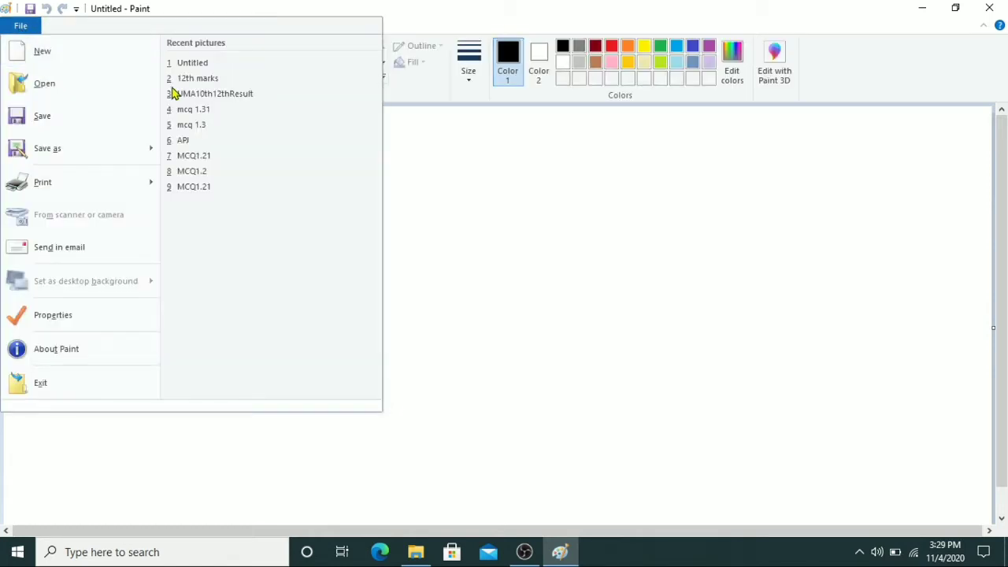
left_click(524, 265)
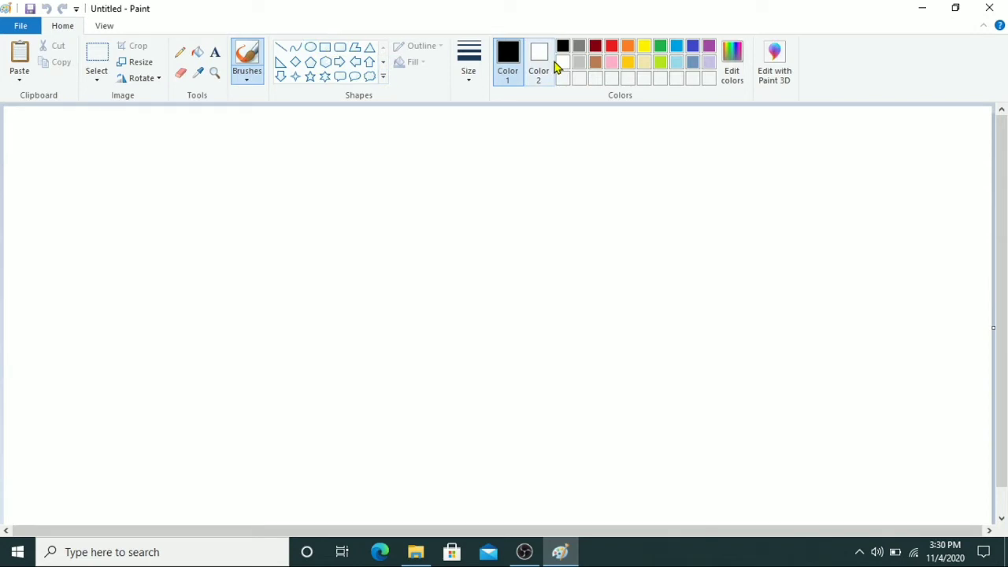
Step: Draw a large circle in the middle of the canvas with the thickest yellow outline and a solid red fill
left_click(311, 48)
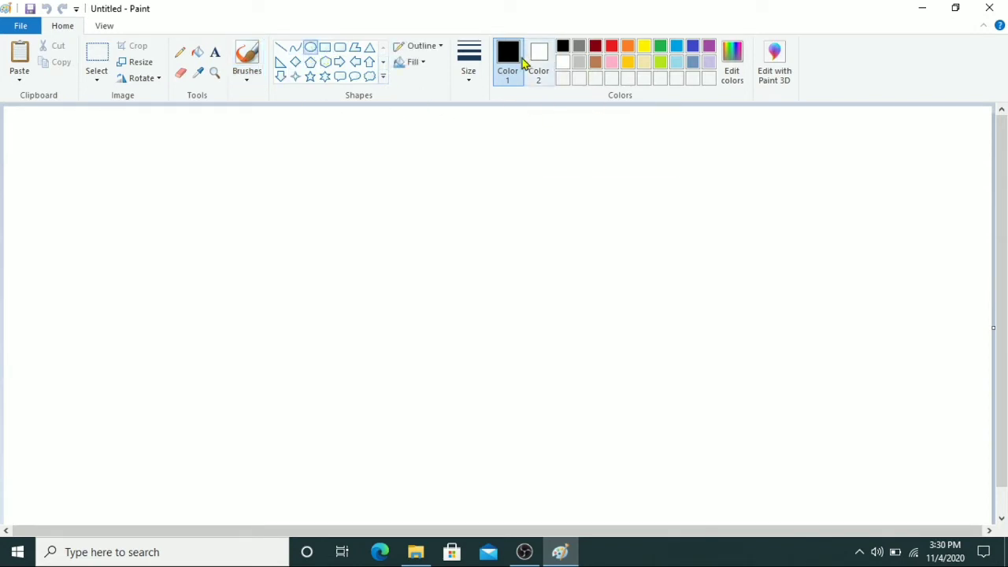
left_click(645, 47)
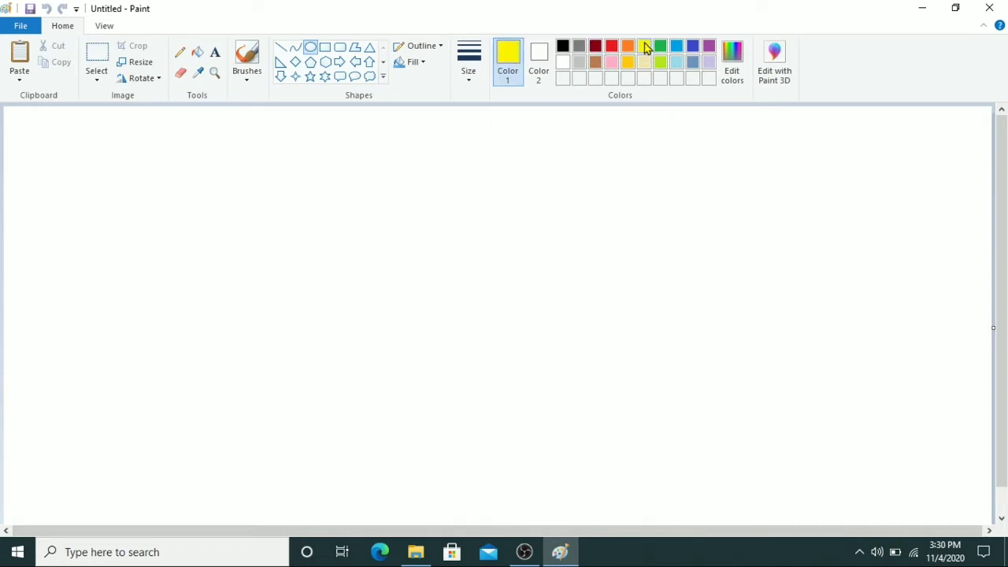
left_click(539, 57)
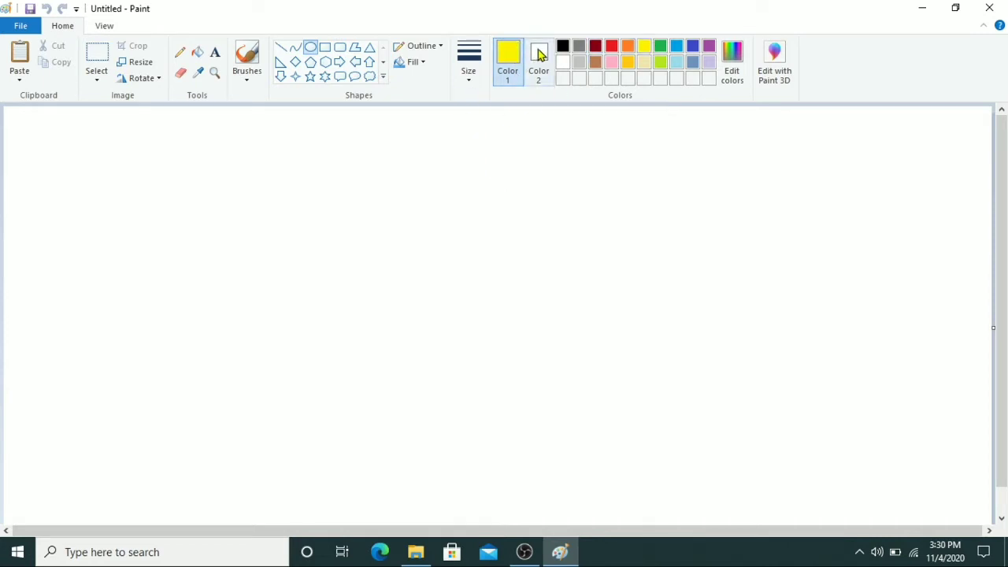
left_click(611, 46)
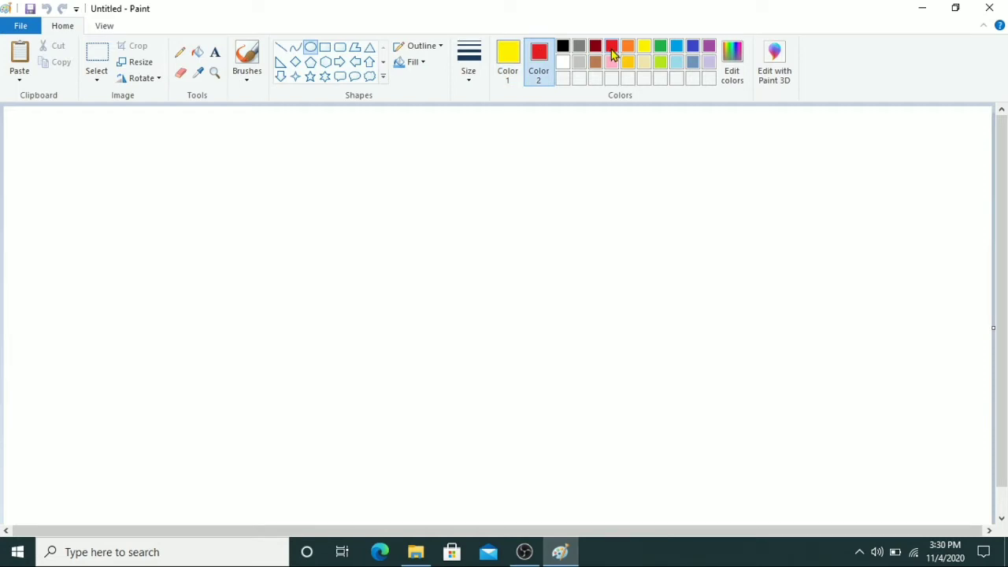
left_click(508, 57)
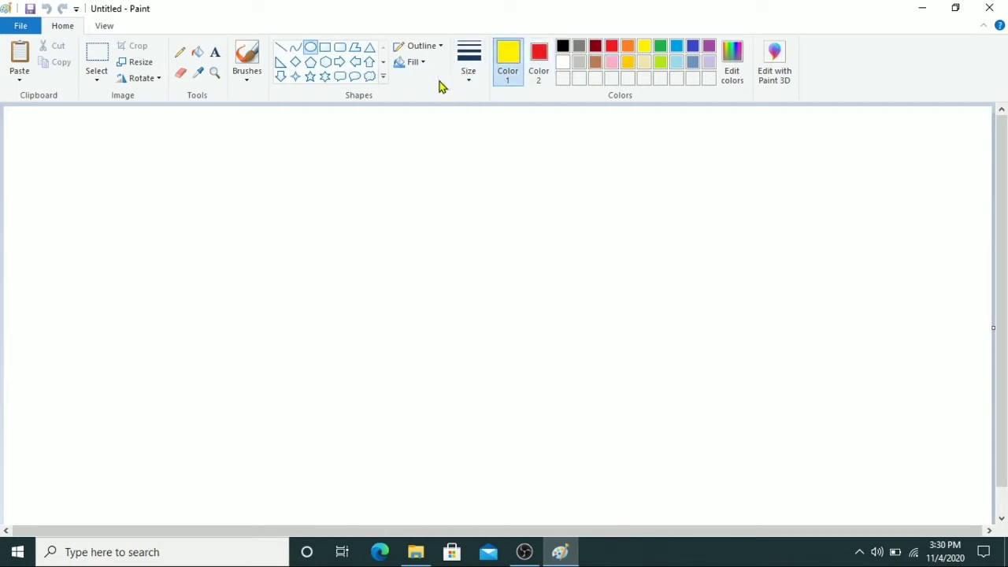
left_click(471, 81)
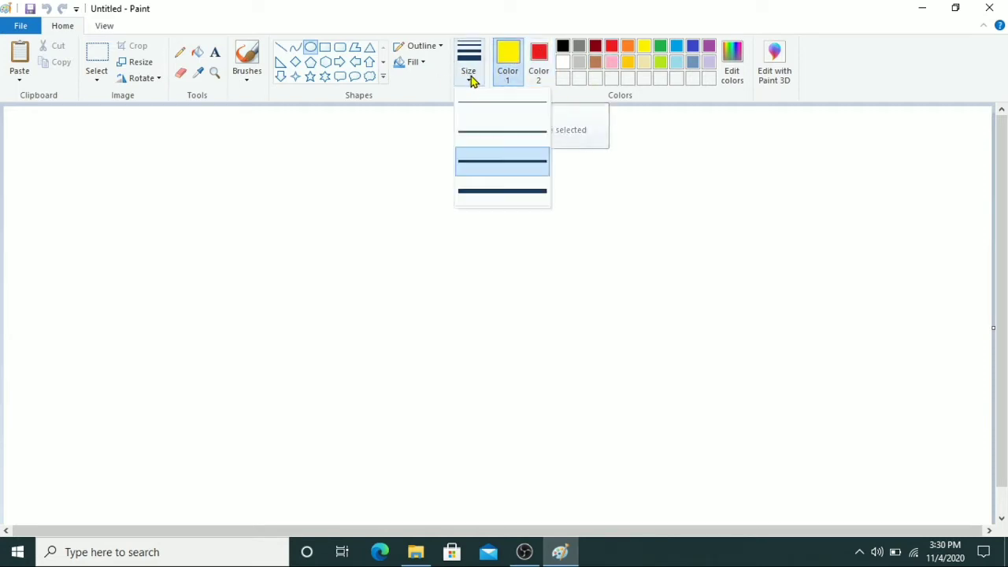
left_click(482, 195)
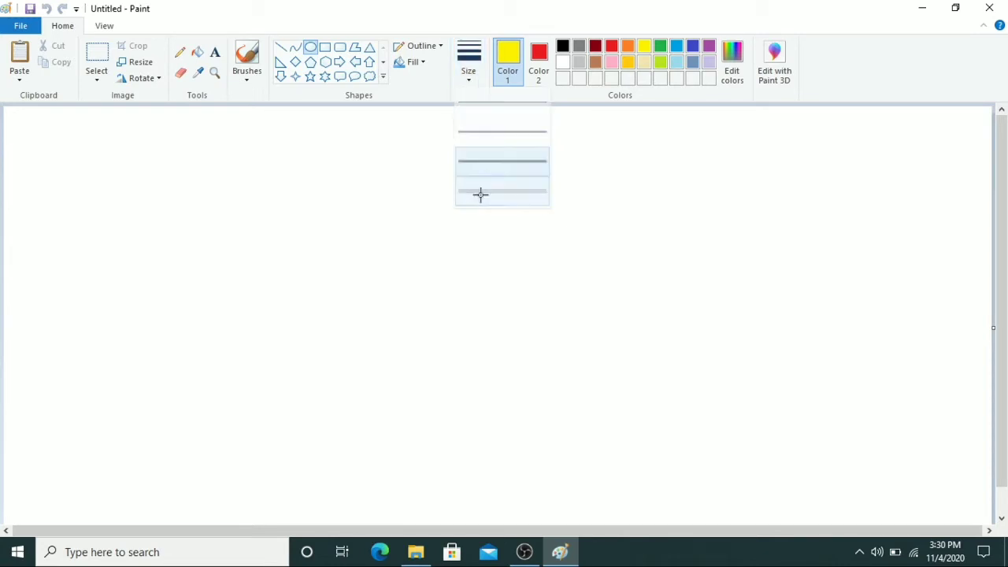
left_click(418, 64)
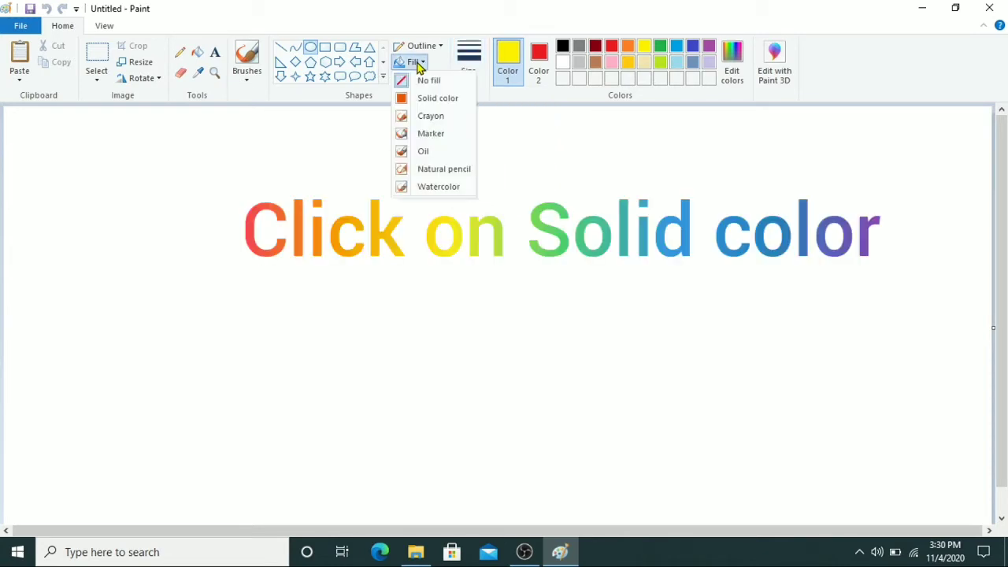
left_click(435, 97)
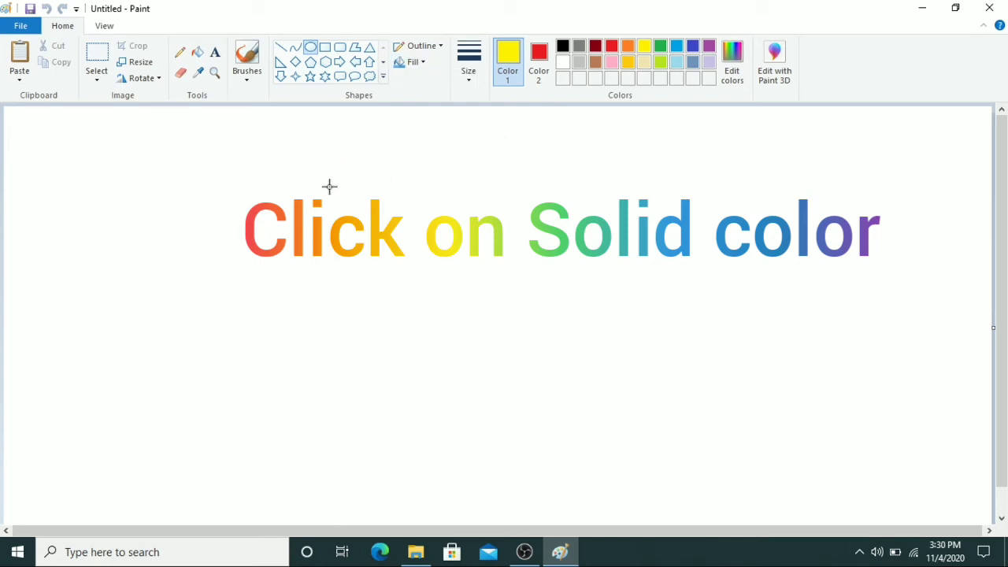
left_click_drag(326, 178, 630, 459)
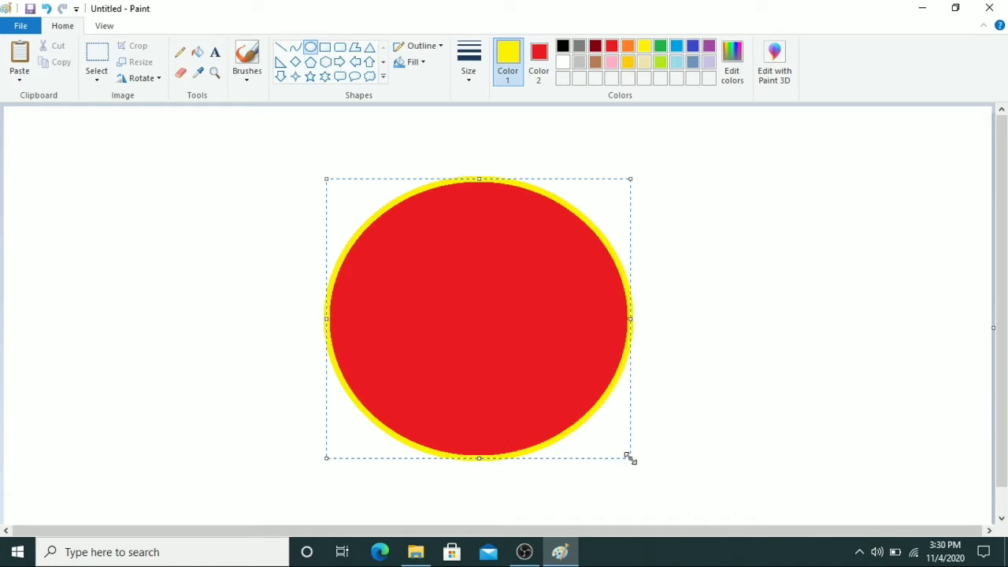
left_click(759, 257)
Step: Draw two successively smaller concentric circles inside the large red circle, with the same yellow outline and red fill
left_click_drag(384, 242, 577, 416)
left_click_drag(517, 337, 504, 329)
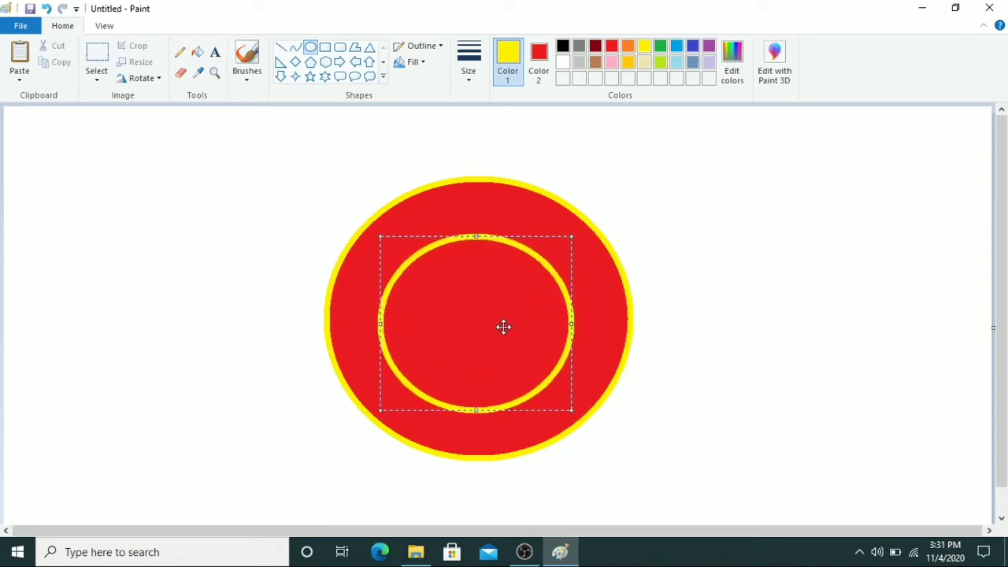
left_click(721, 271)
left_click_drag(427, 290, 529, 373)
left_click_drag(485, 340, 484, 337)
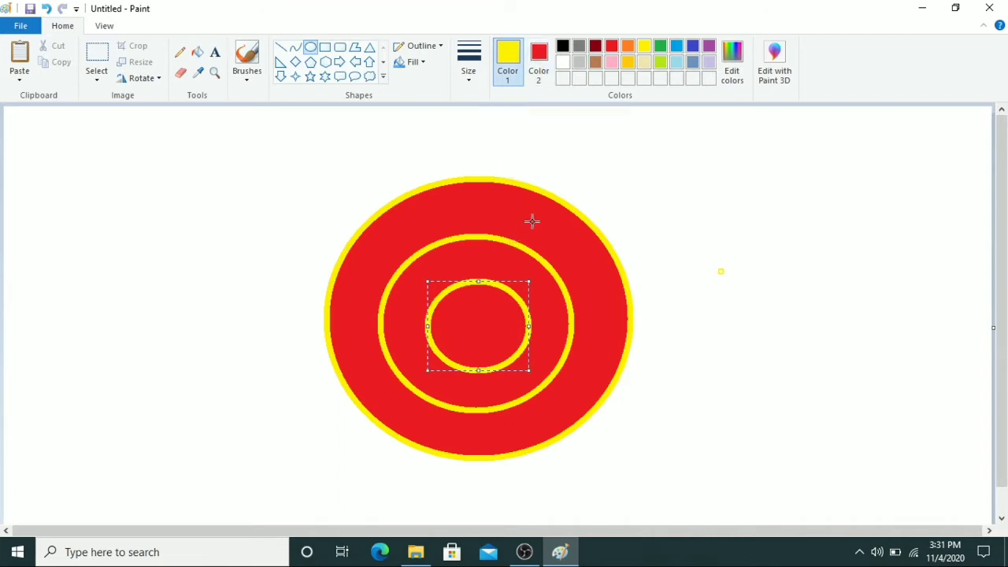
left_click(245, 212)
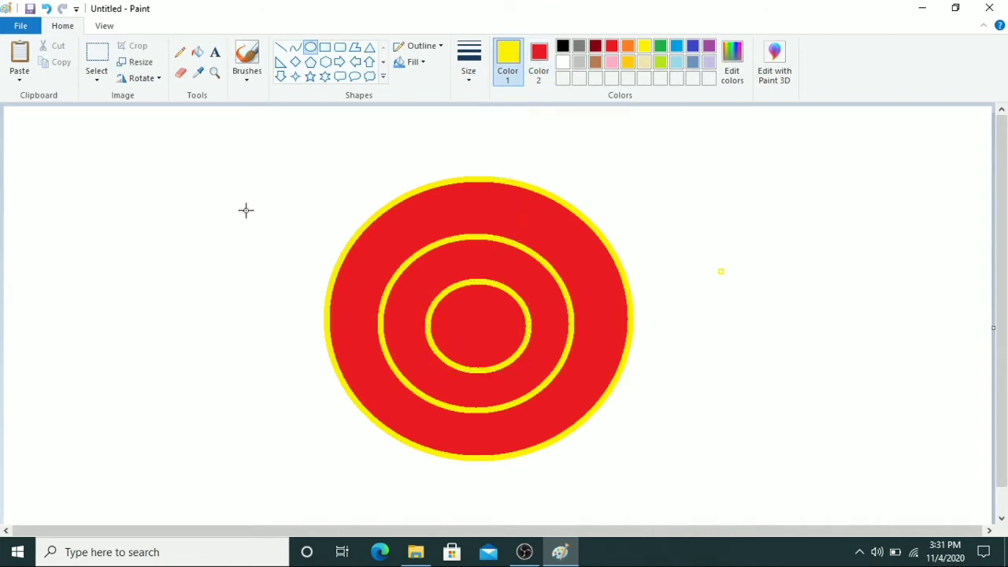
Step: Fill the white background around the target with light turquoise
left_click(678, 65)
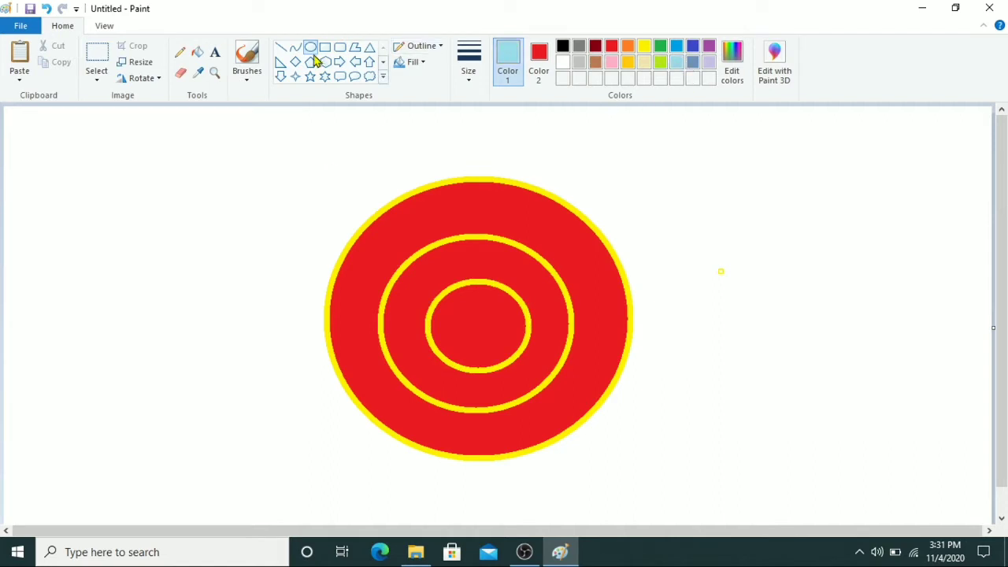
left_click(197, 55)
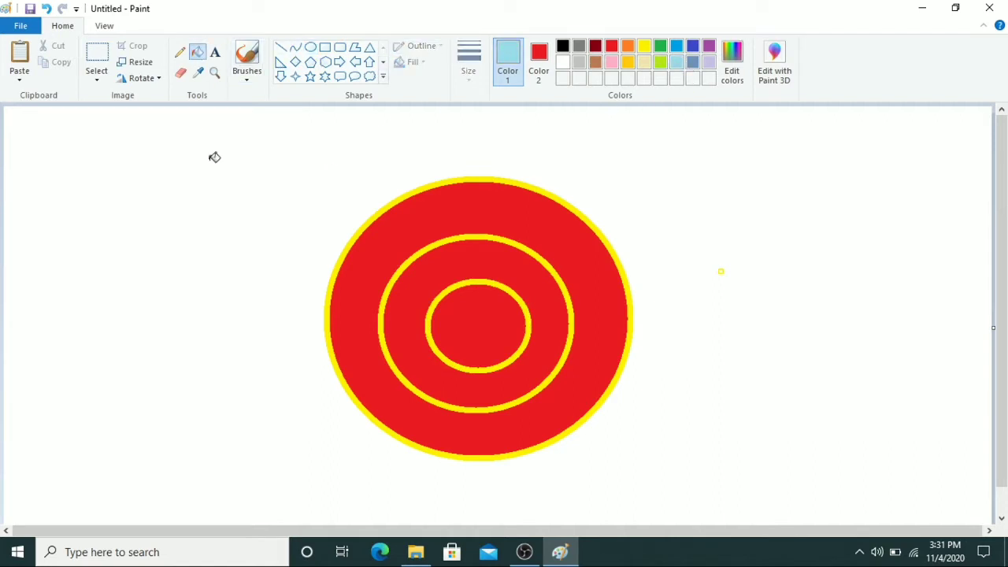
left_click(211, 155)
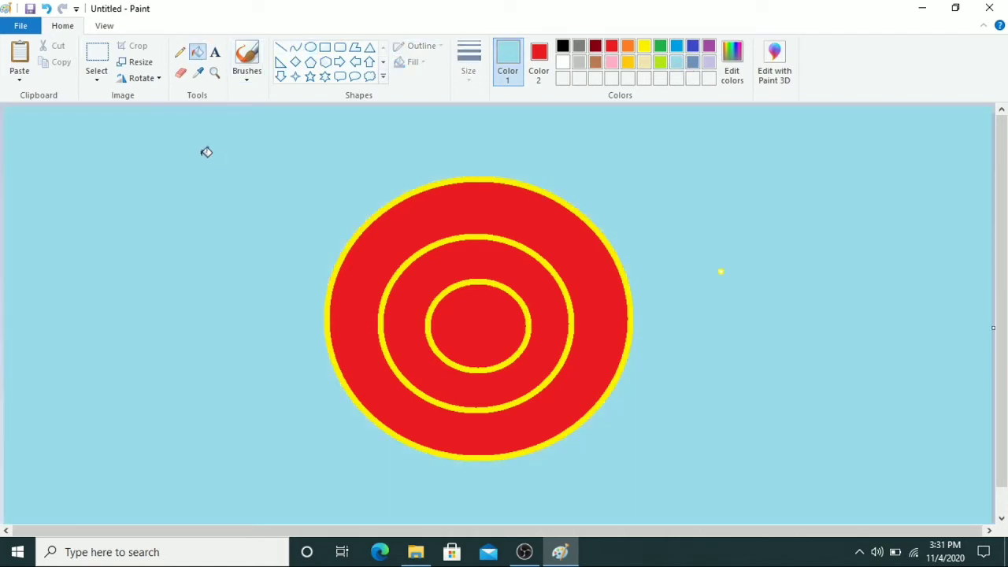
Step: Draw a black arrow with straight lines, running from outside the target's lower right to an arrowhead at its centre
left_click(279, 48)
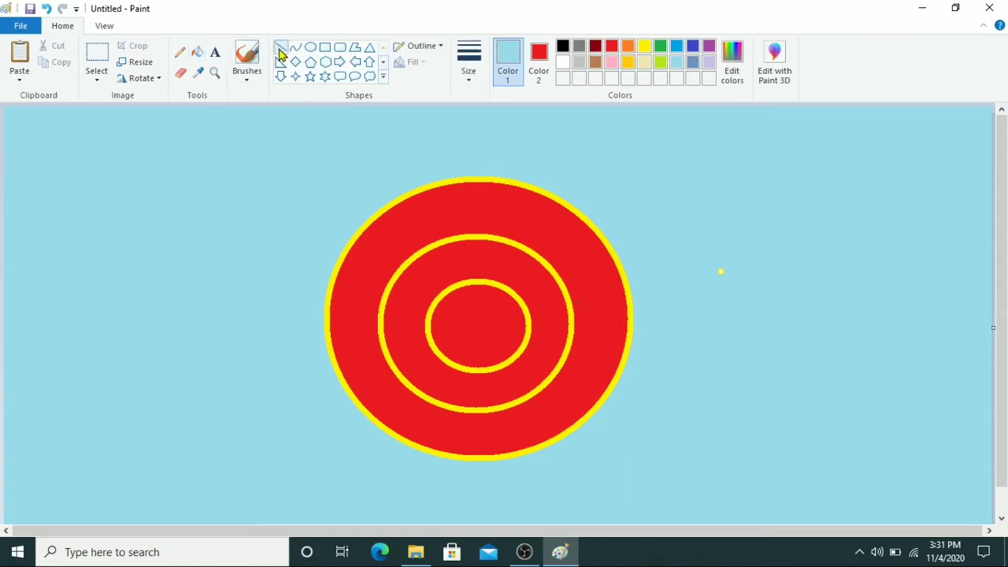
left_click(563, 47)
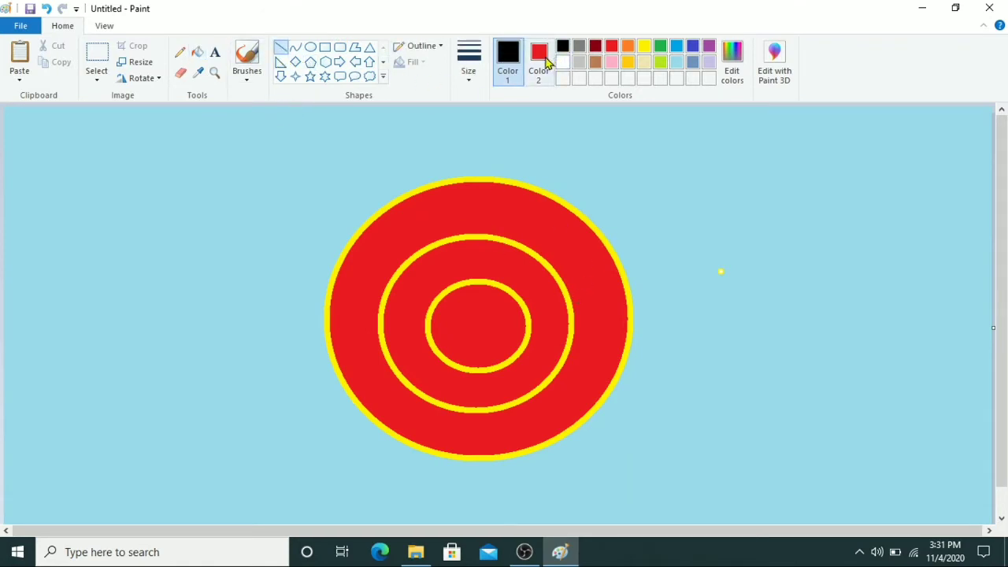
left_click_drag(483, 323, 657, 441)
left_click(685, 274)
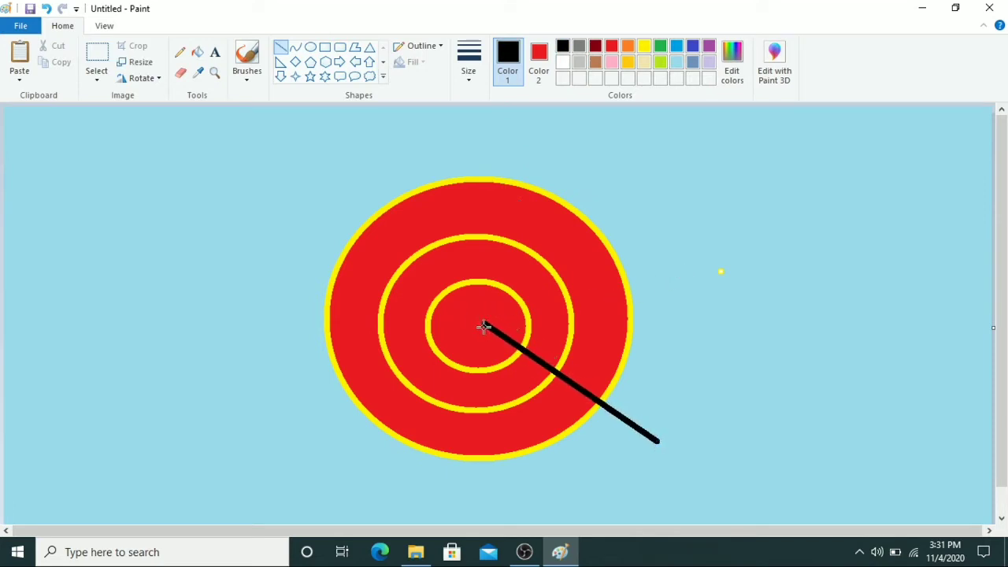
left_click_drag(483, 324, 486, 331)
left_click(672, 341)
left_click_drag(495, 325, 488, 326)
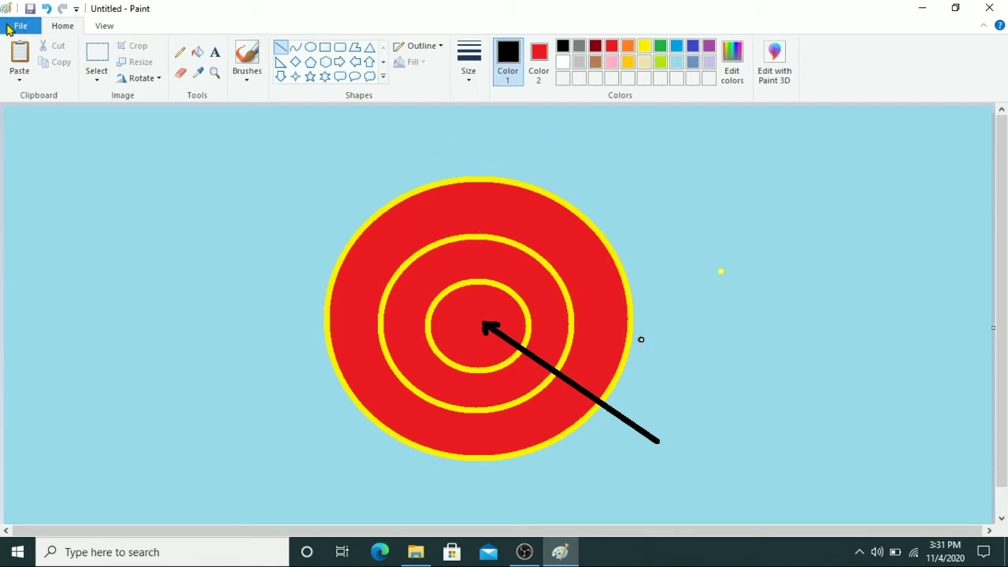
Step: Start a new picture without saving the target drawing
left_click(19, 26)
left_click(44, 50)
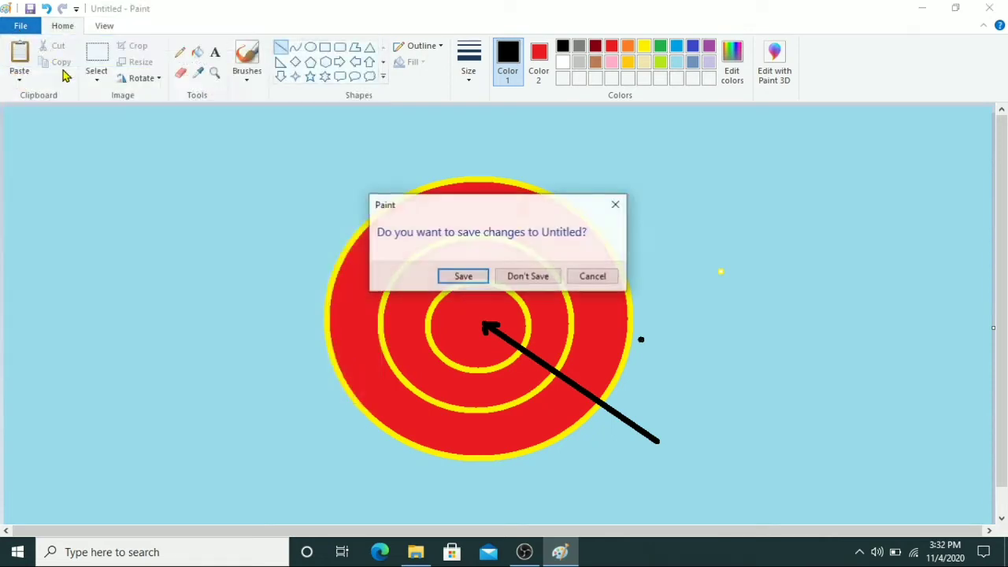
left_click(544, 277)
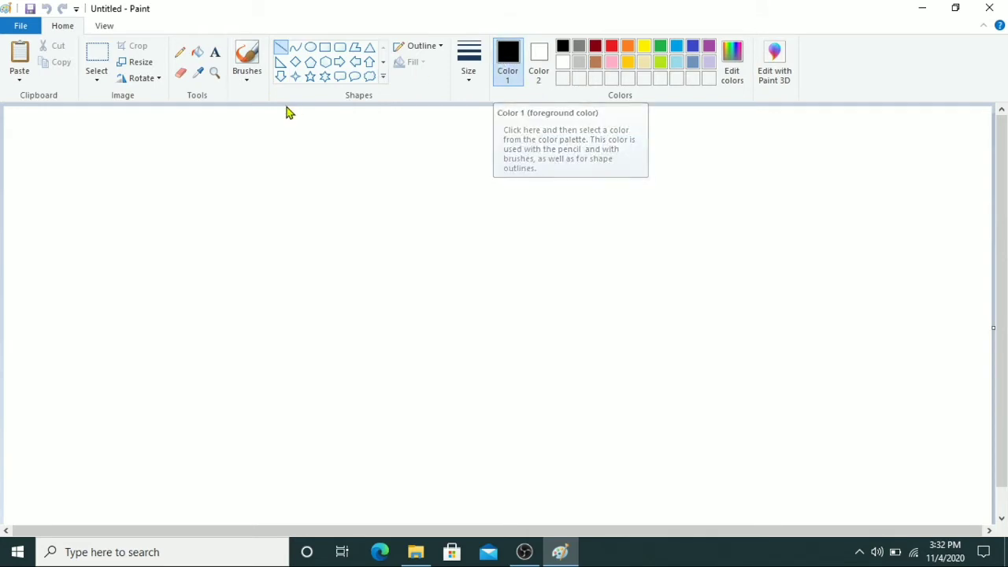
Step: Draw a square near the canvas's upper-left corner with a black outline in the second-thinnest line size
left_click(325, 47)
left_click(468, 77)
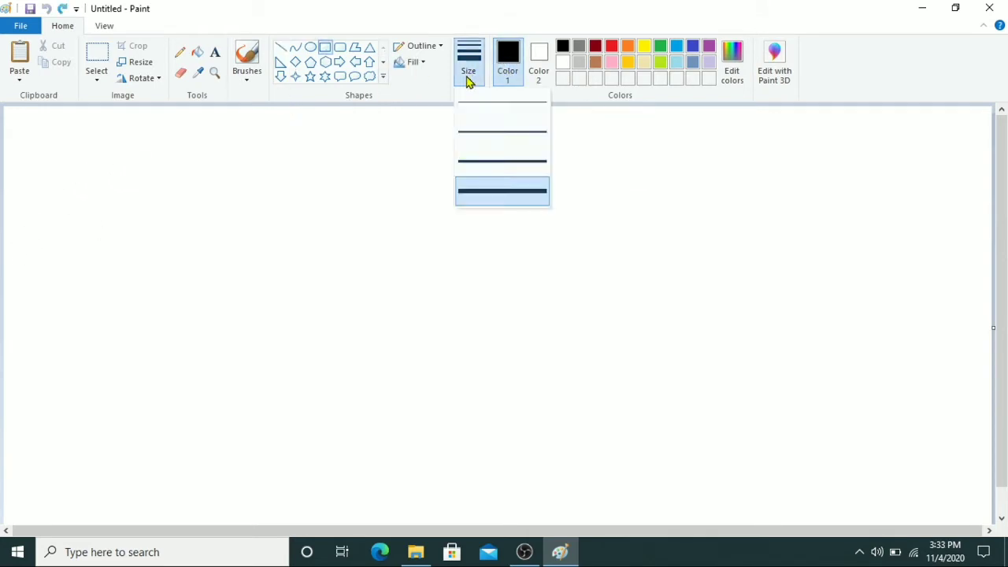
left_click(511, 141)
left_click_drag(53, 154, 247, 346)
left_click(449, 313)
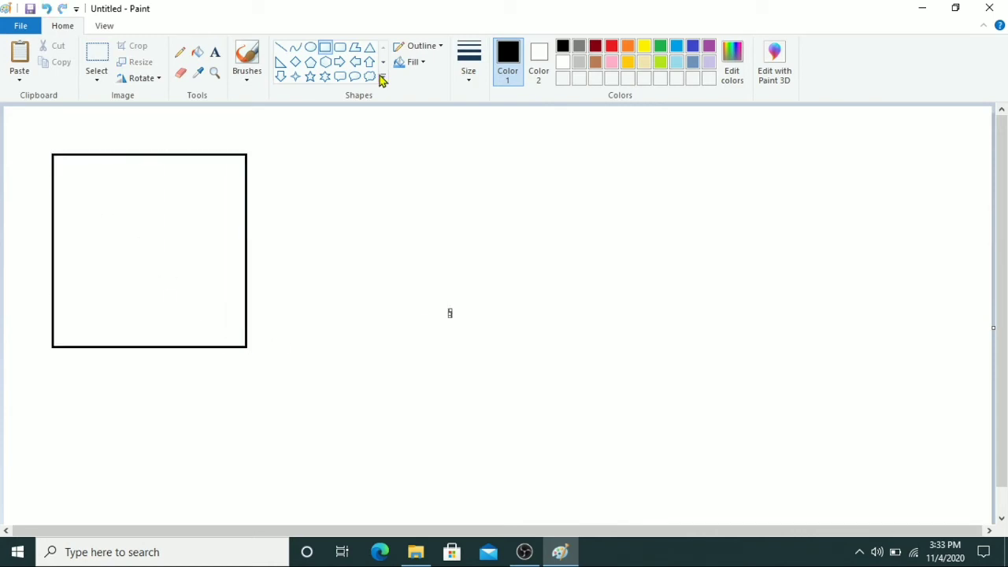
Step: Draw a six-point star, an upright oval and a down arrow in a row beside the square
left_click(326, 78)
left_click_drag(349, 162, 546, 371)
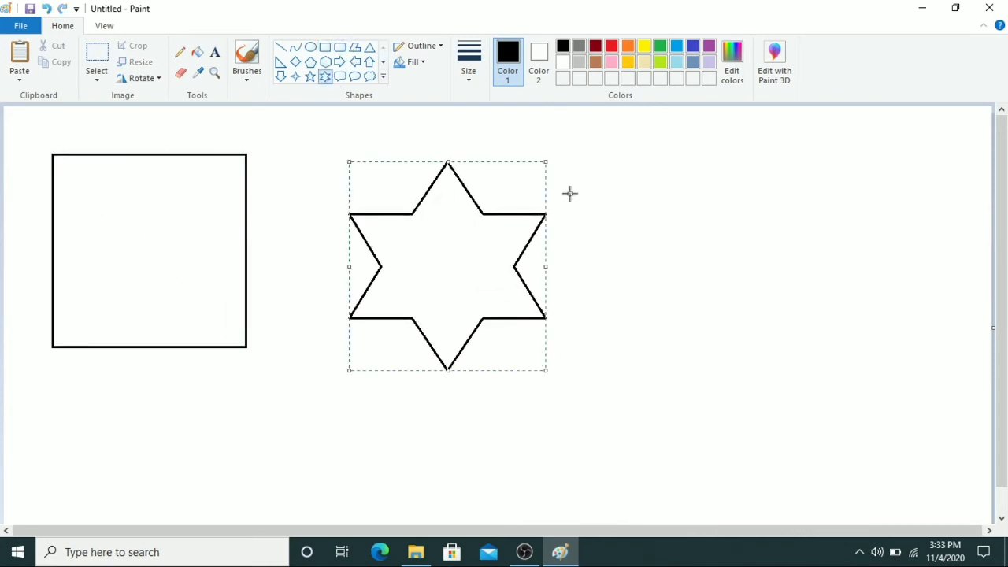
left_click(310, 48)
left_click_drag(619, 167, 747, 339)
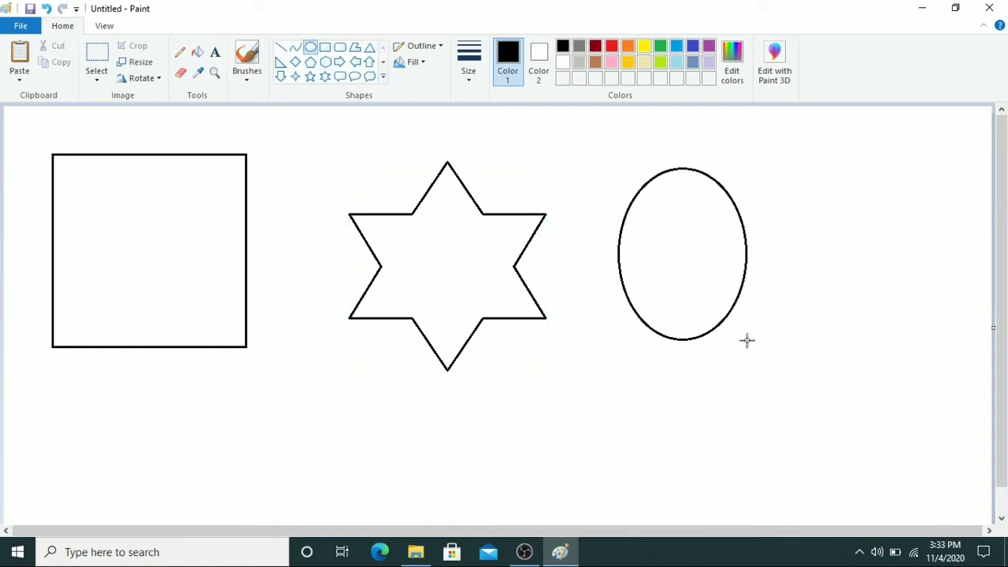
left_click(281, 76)
left_click_drag(812, 170, 952, 372)
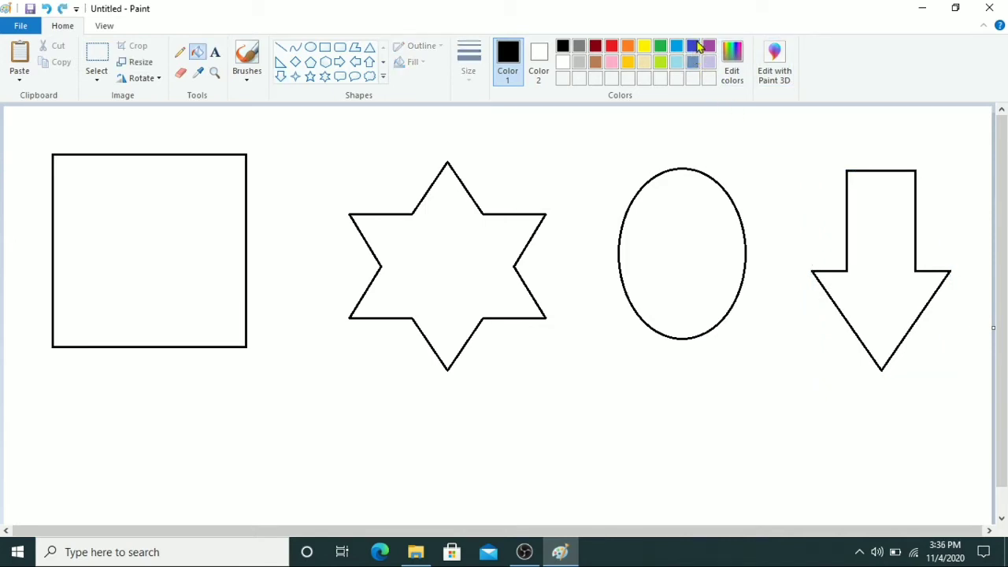
Step: Fill the square with indigo blue and the down arrow with red
left_click(693, 47)
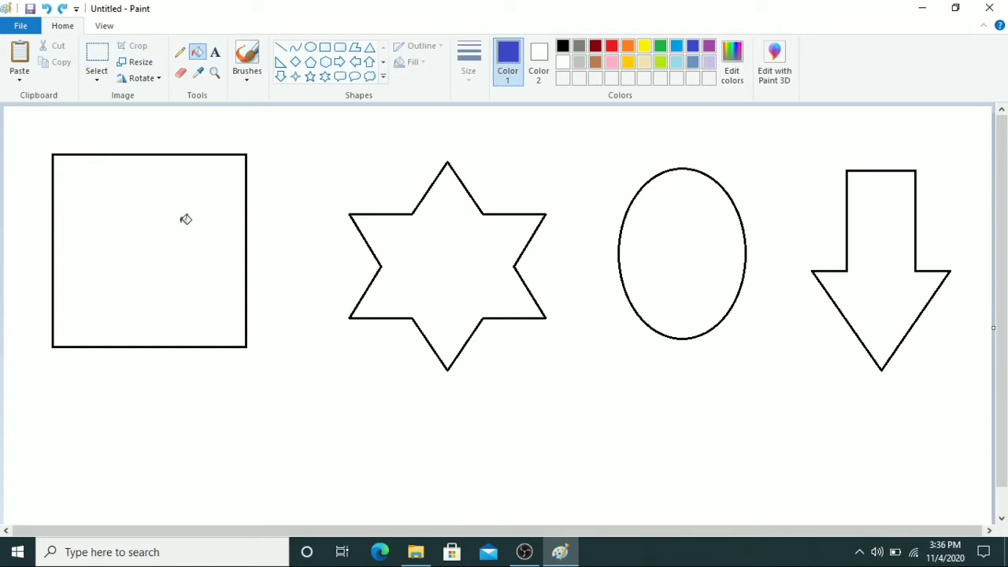
left_click(186, 220)
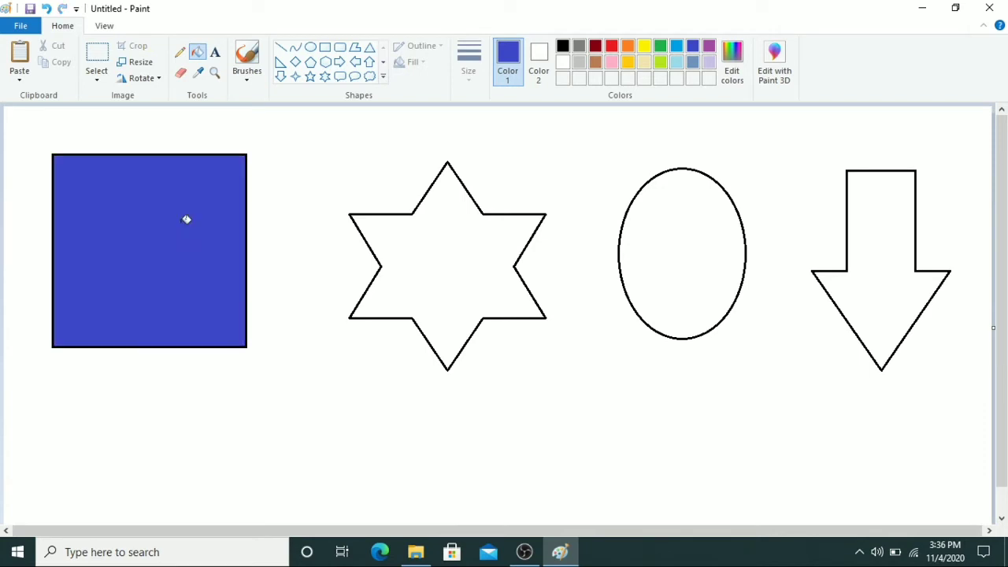
left_click(612, 46)
left_click(884, 245)
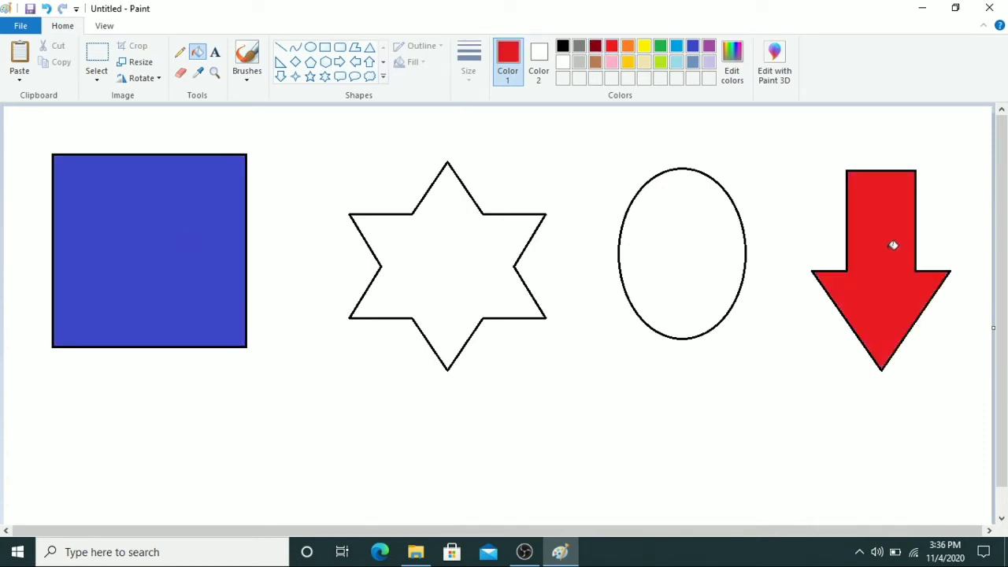
Step: Sample the square's blue with the color picker and fill the upright oval with it
left_click(646, 49)
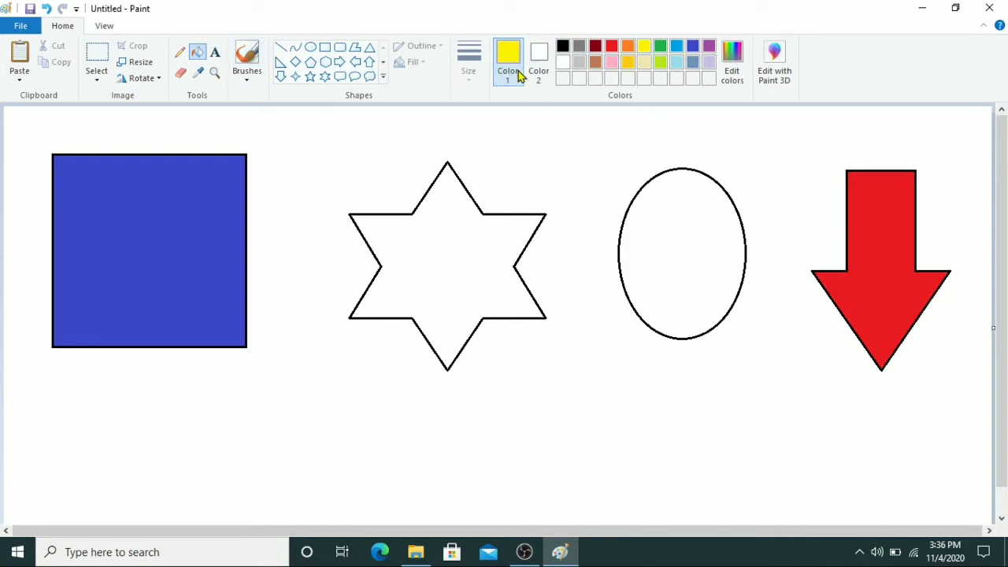
left_click(200, 73)
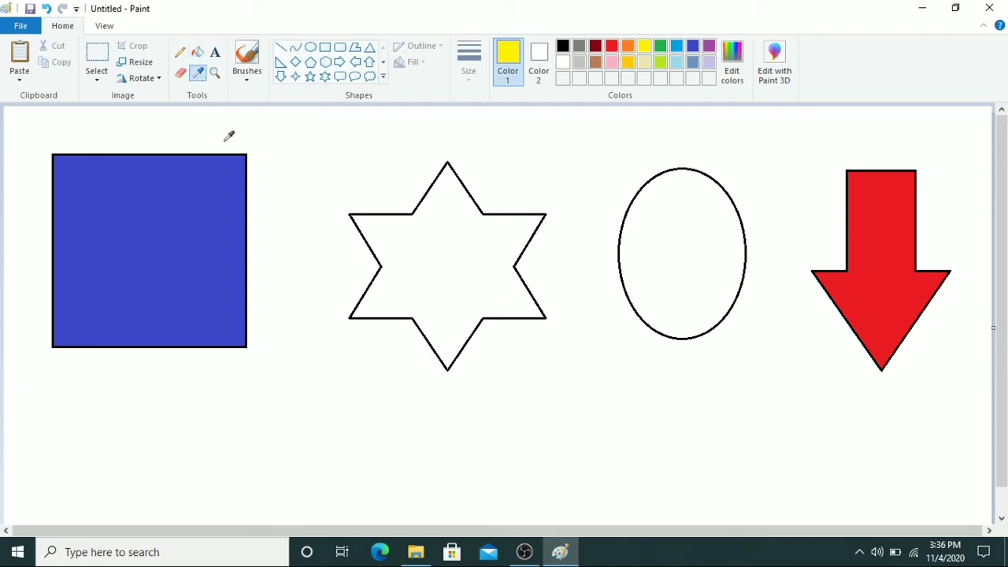
left_click(150, 214)
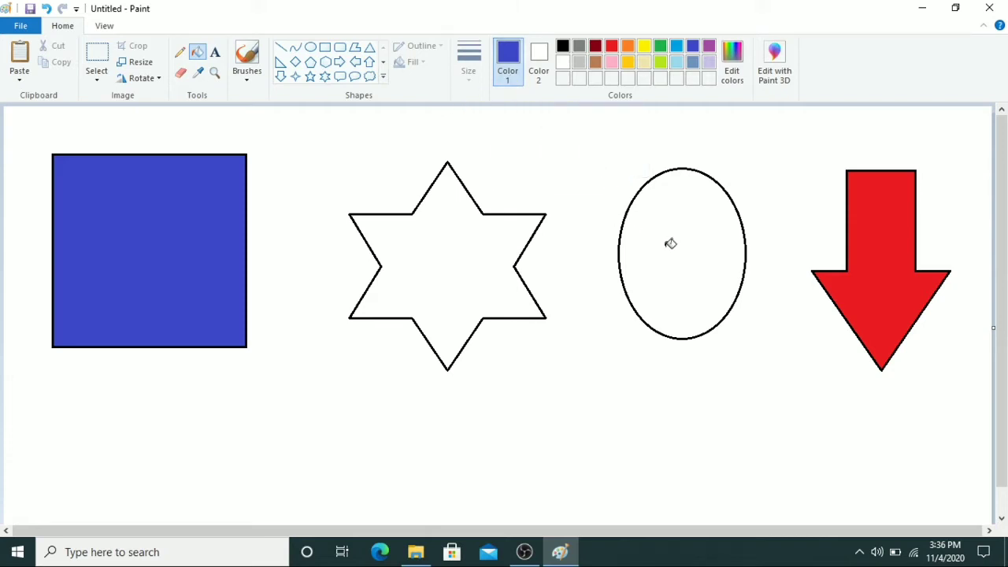
left_click(671, 243)
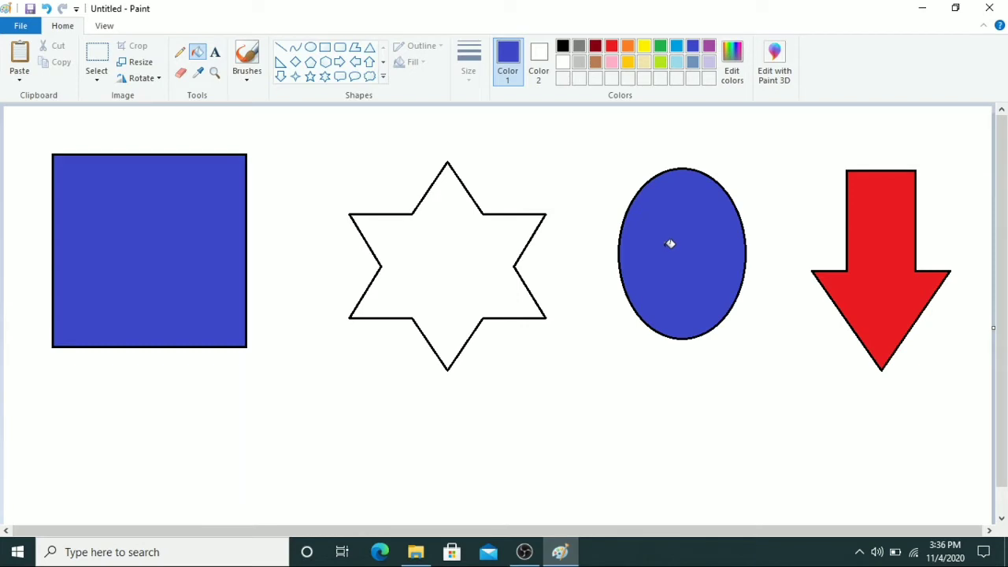
Step: Sample the down arrow's red with the color picker and fill the six-point star with it
left_click(199, 73)
left_click(887, 264)
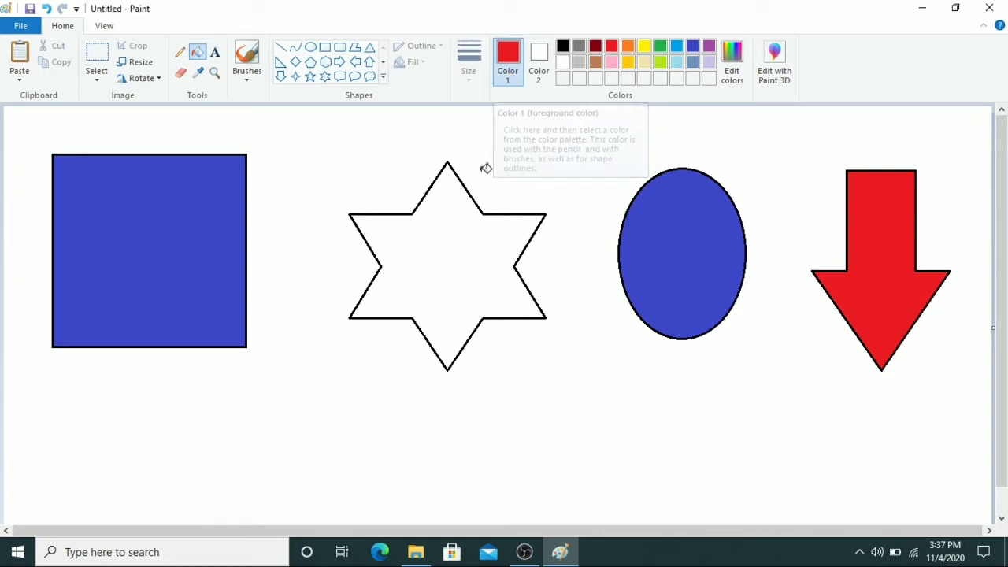
left_click(460, 263)
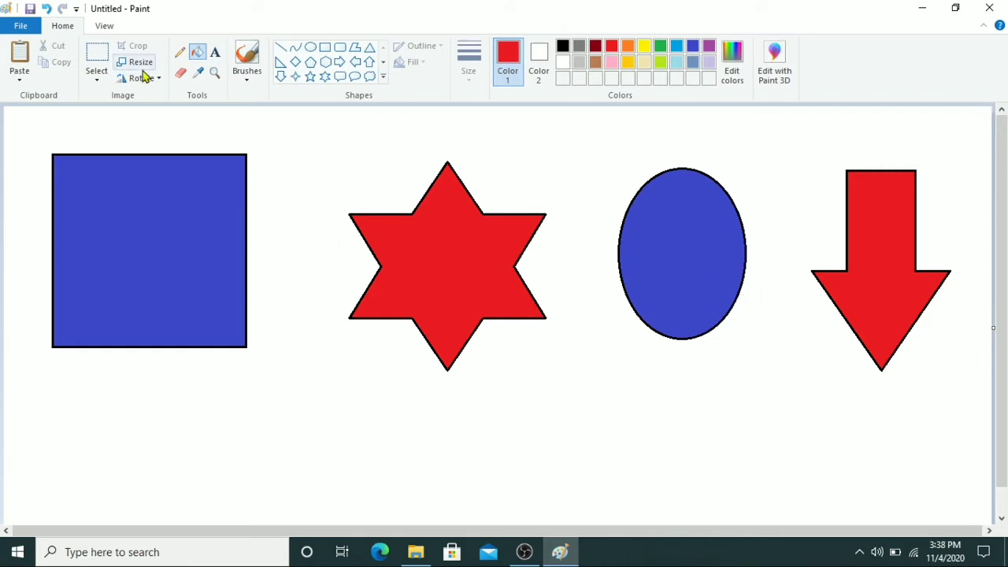
Step: Start a new picture without saving the coloured shapes
left_click(21, 26)
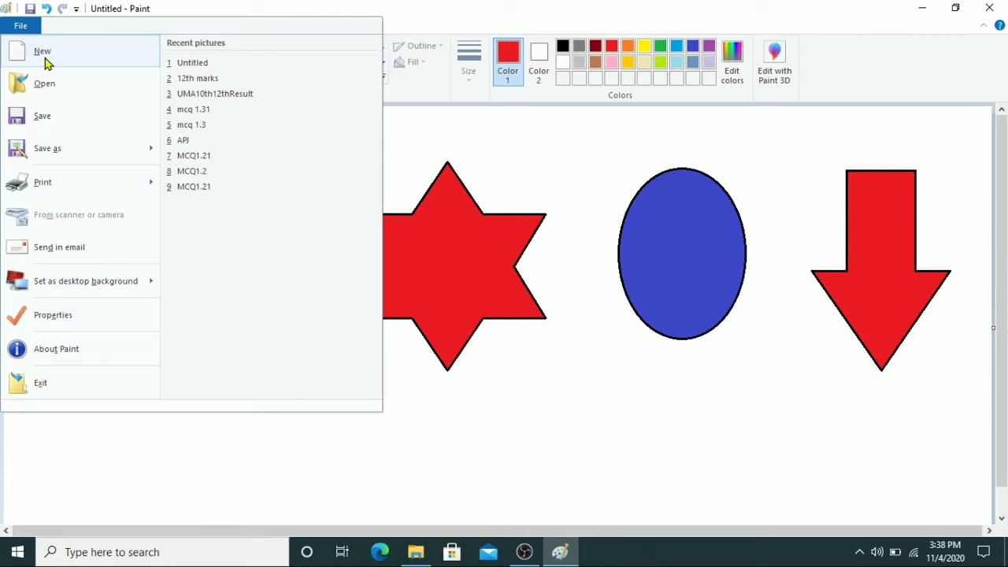
left_click(44, 60)
left_click(559, 277)
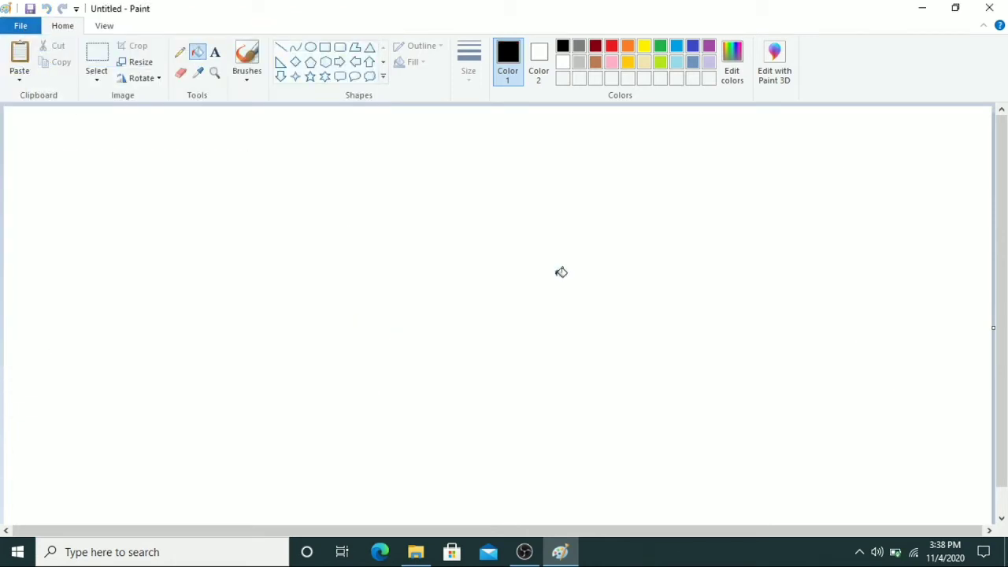
Step: Draw a large black circle in the middle of the canvas as the head and a smaller oval ear touching its upper left
left_click(311, 47)
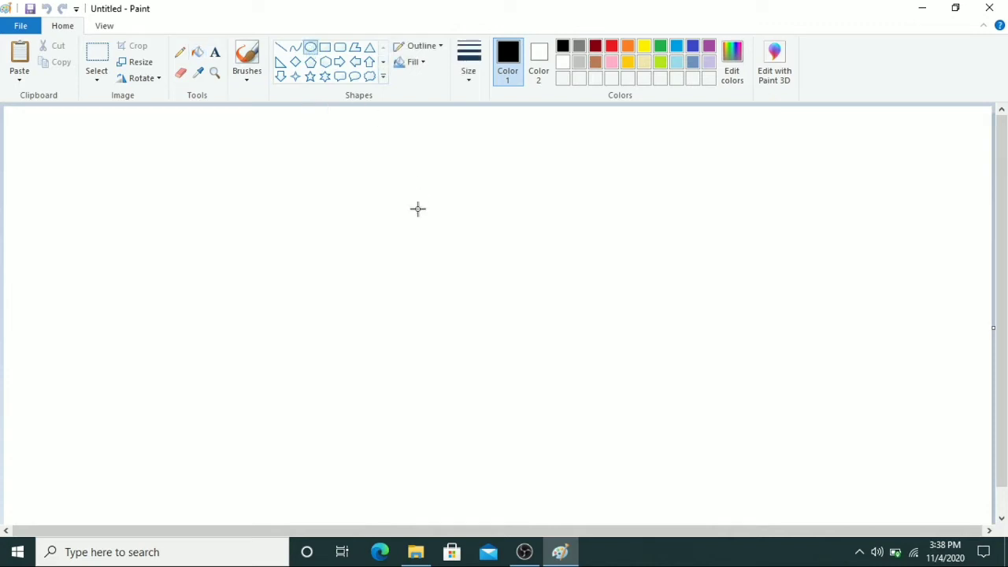
left_click_drag(323, 135, 697, 508)
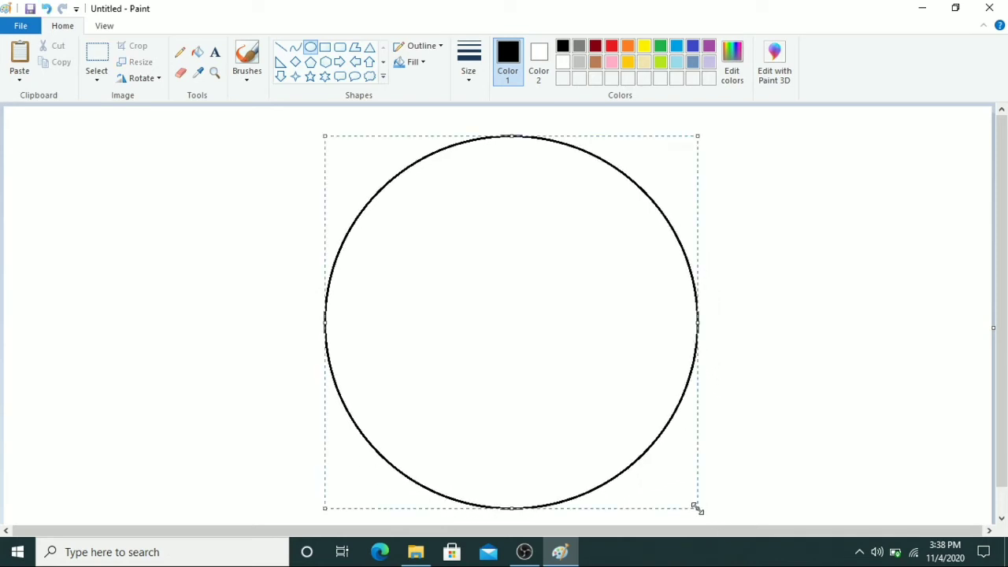
left_click(862, 423)
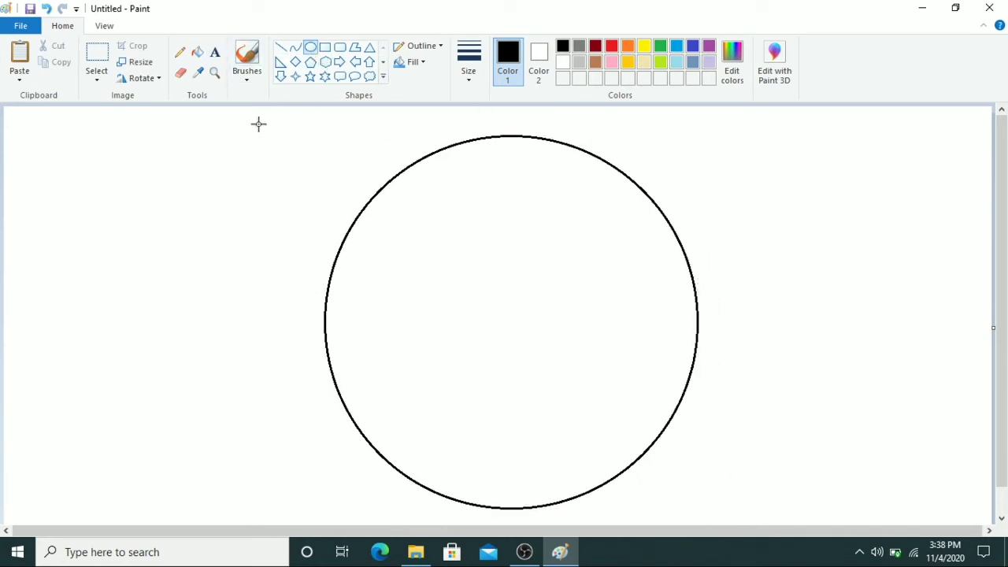
left_click_drag(249, 116, 366, 249)
left_click(717, 171)
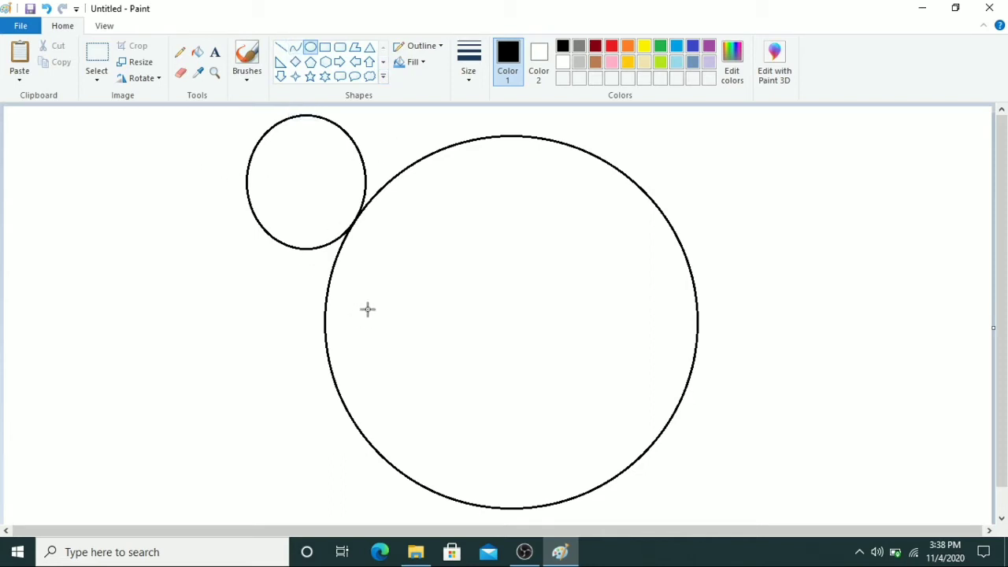
Step: Draw a small arched curve inside the head, starting from the middle of the circle's left edge
left_click(299, 50)
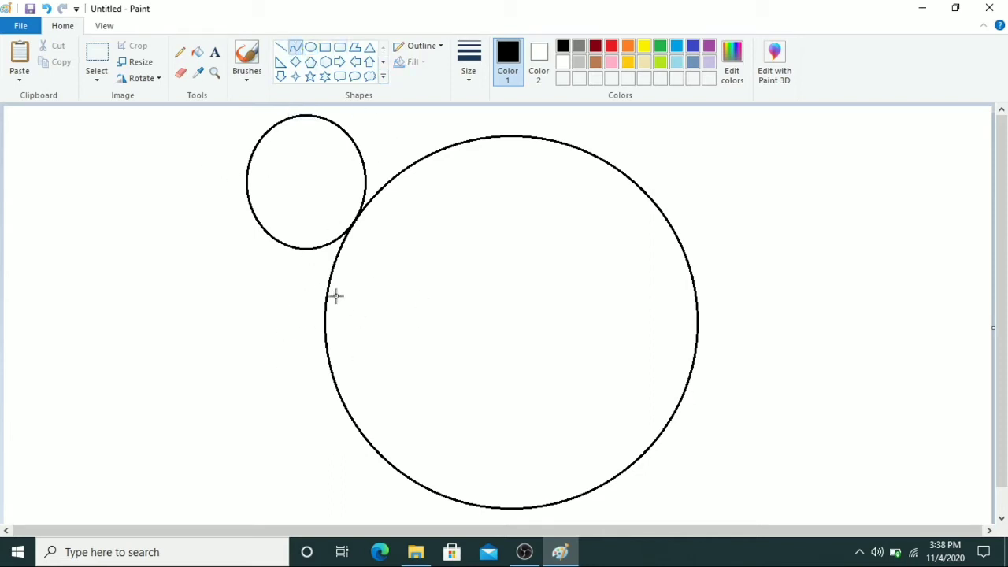
left_click_drag(327, 320, 396, 281)
left_click(351, 258)
left_click_drag(350, 257, 349, 244)
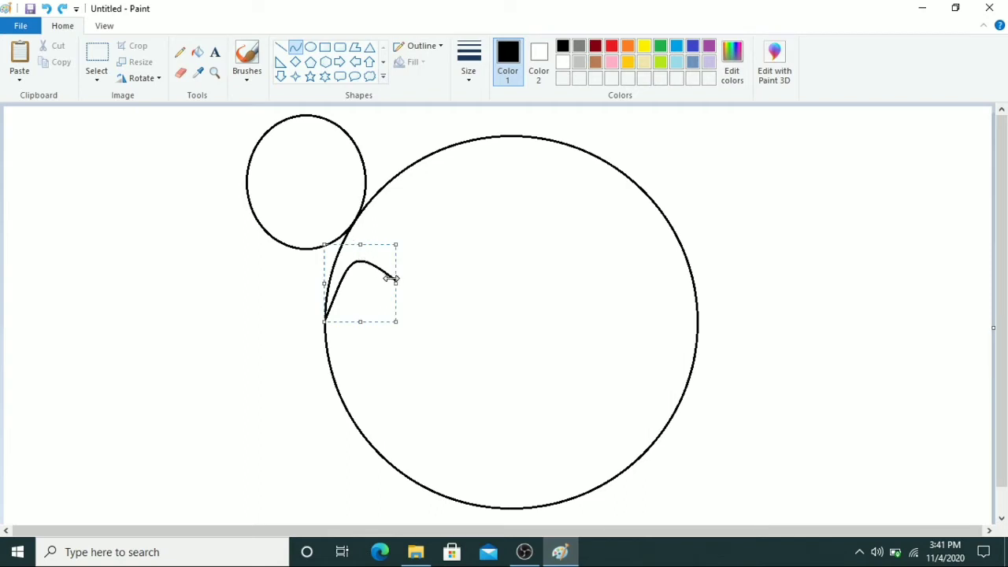
Step: Draw a larger arched curve from the end of the small one to near the head's upper middle, and narrow it slightly
left_click_drag(392, 280, 522, 223)
left_click(445, 255)
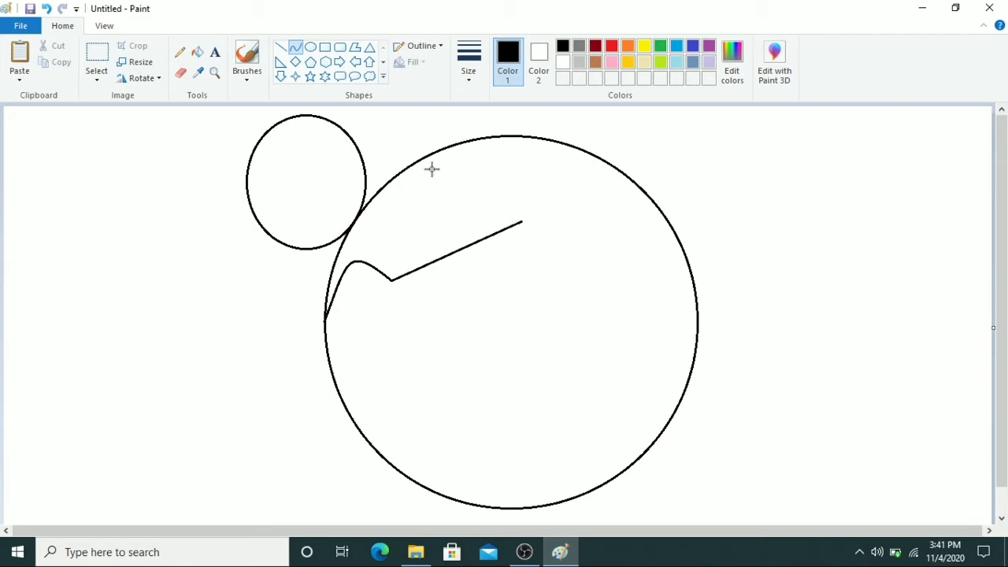
left_click_drag(424, 166, 479, 143)
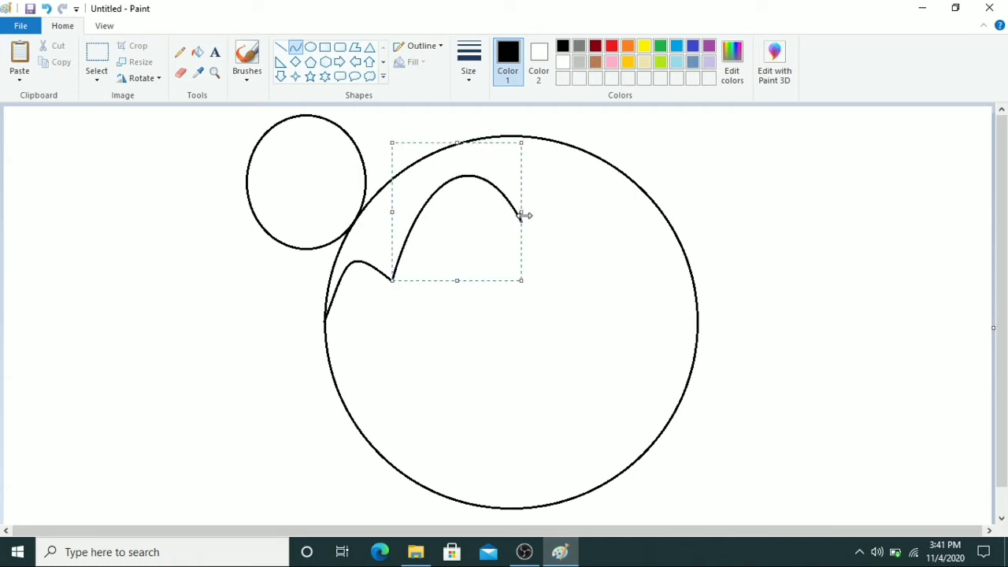
left_click_drag(524, 216, 511, 216)
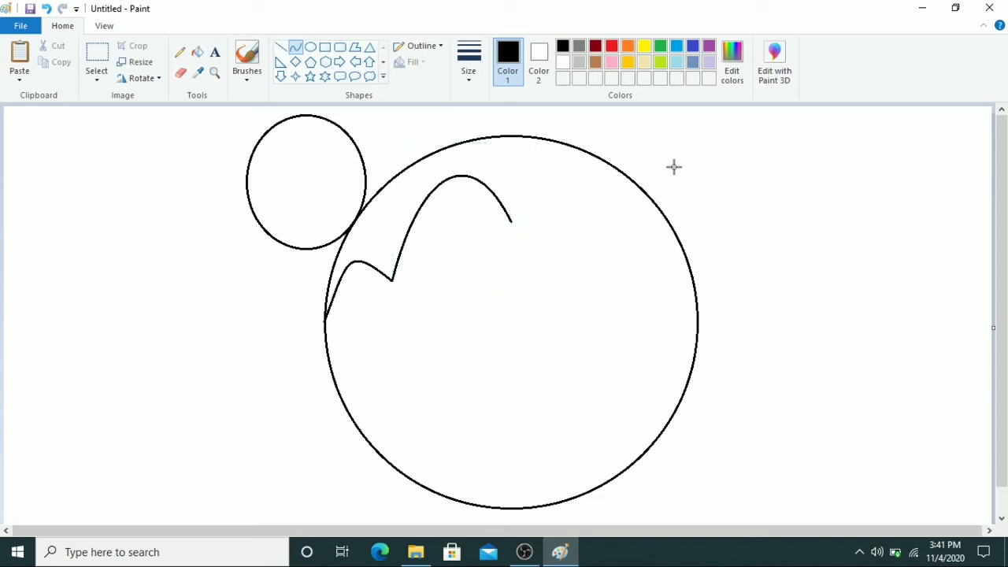
Step: Draw an upright oval eye beneath the larger arch in the thinnest line size, then shorten and narrow it to fit
left_click(473, 79)
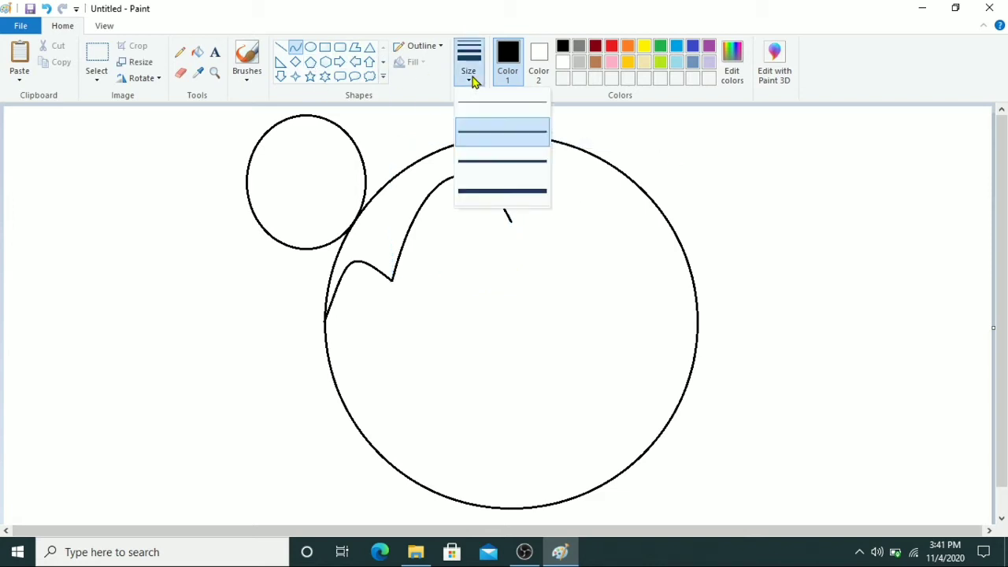
left_click(498, 111)
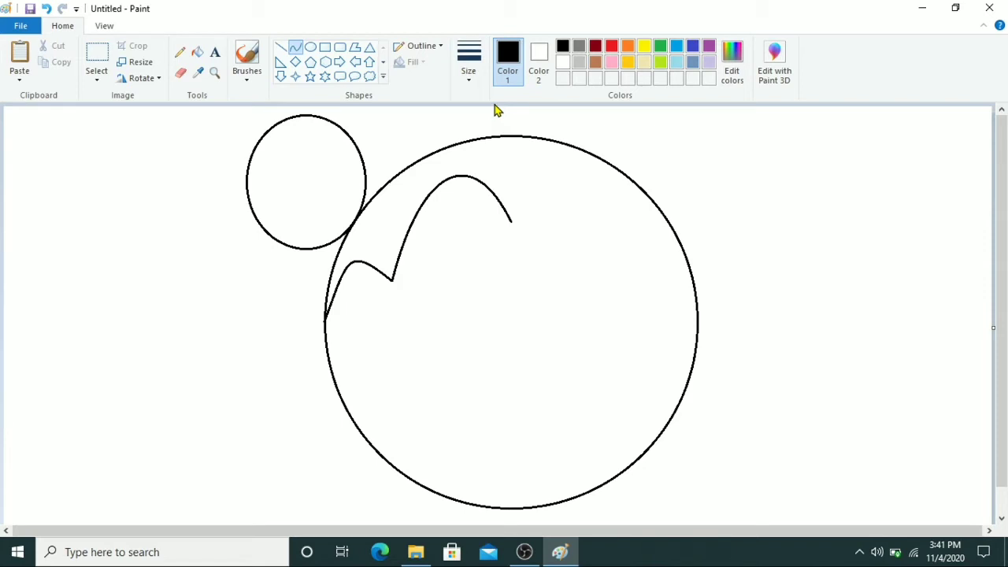
left_click(311, 48)
left_click_drag(432, 204, 512, 366)
left_click_drag(488, 333, 470, 312)
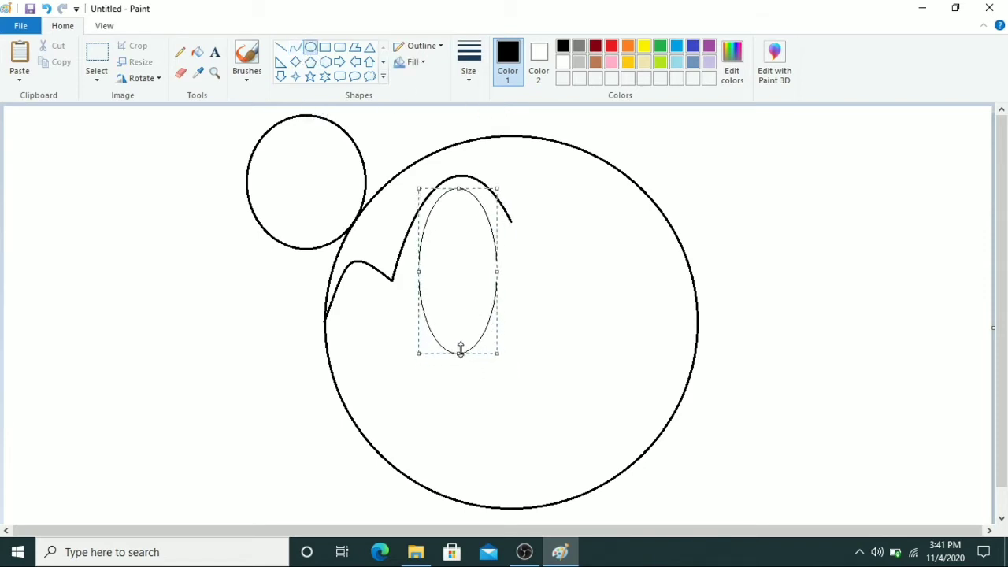
left_click_drag(458, 353, 455, 314)
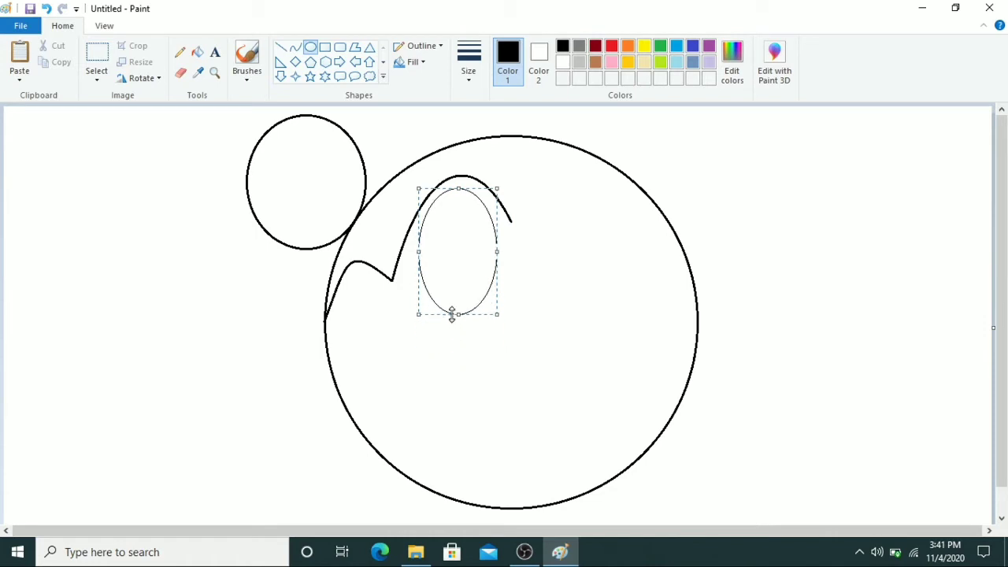
left_click_drag(496, 252, 491, 252)
left_click(516, 247)
Step: Draw a smaller upright oval pupil in the lower part of the eye and a small flat oval nose near the head's centre
left_click_drag(439, 229, 476, 314)
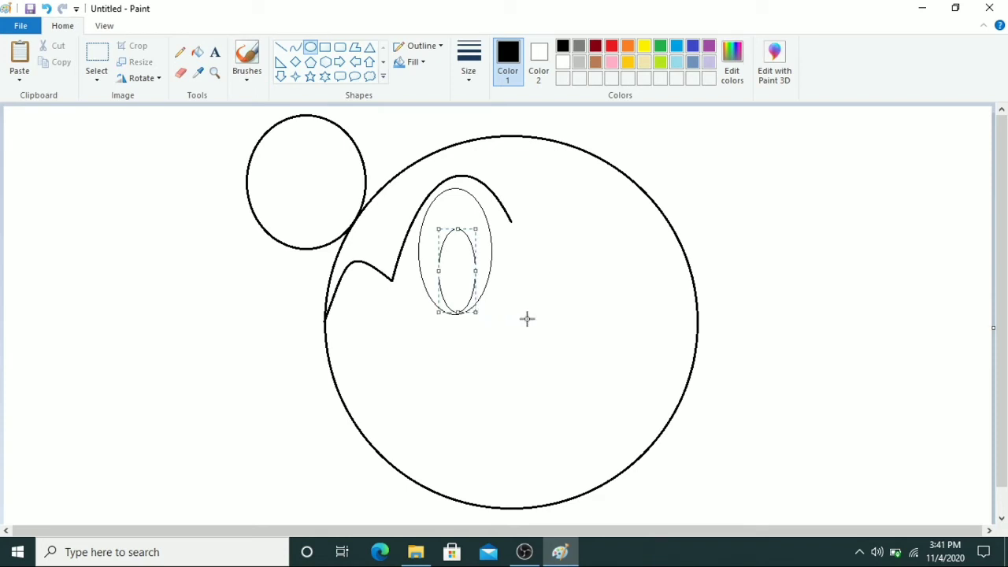
left_click(528, 315)
mouse_move(477, 332)
left_mouse_down()
mouse_move(549, 378)
mouse_move(527, 359)
mouse_move(474, 352)
left_mouse_up()
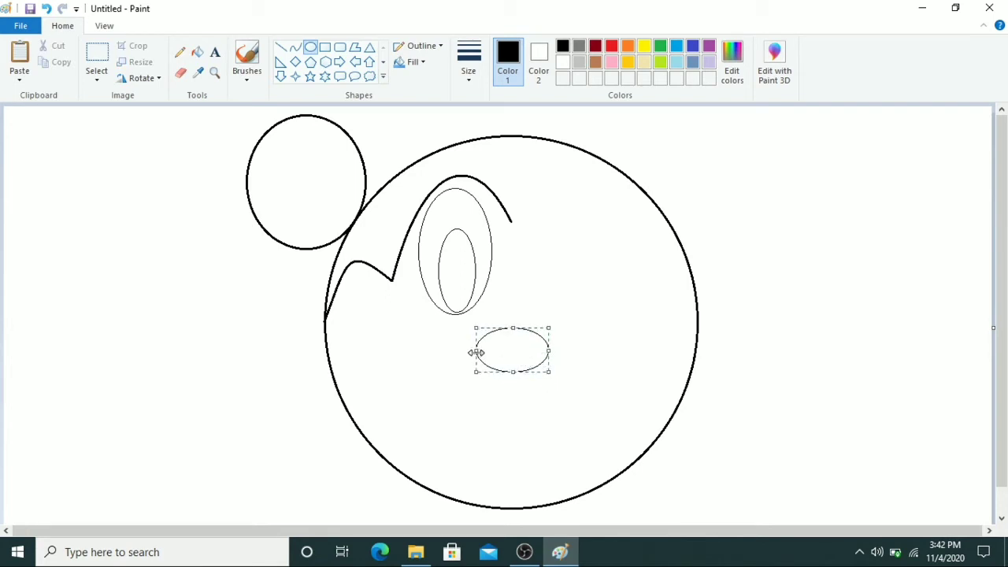
left_click(575, 356)
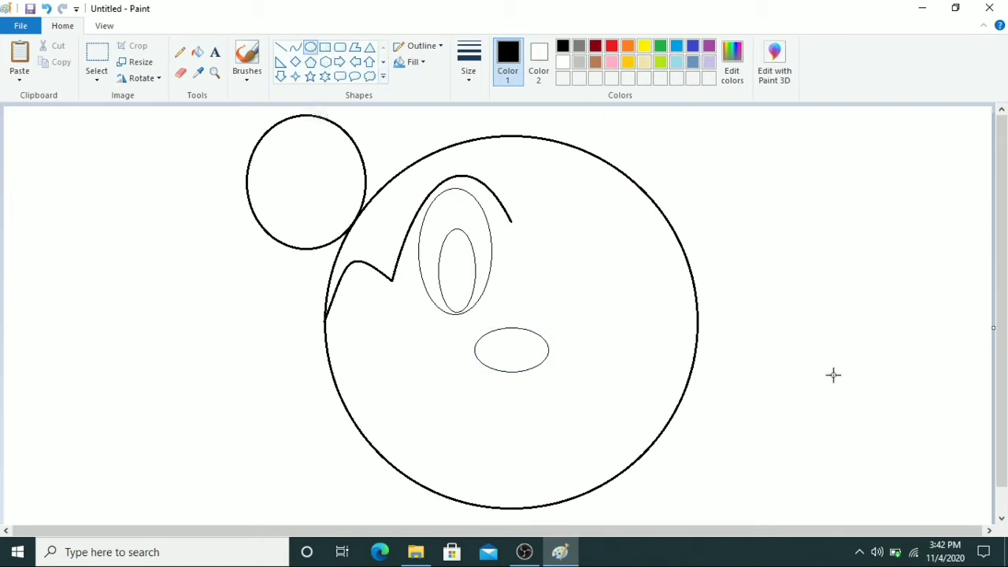
Step: Draw a tall oval in the empty area right of the head and overlap it with a wider, flatter oval, leaving crescents above and below
left_click_drag(768, 247, 924, 426)
left_click(890, 224)
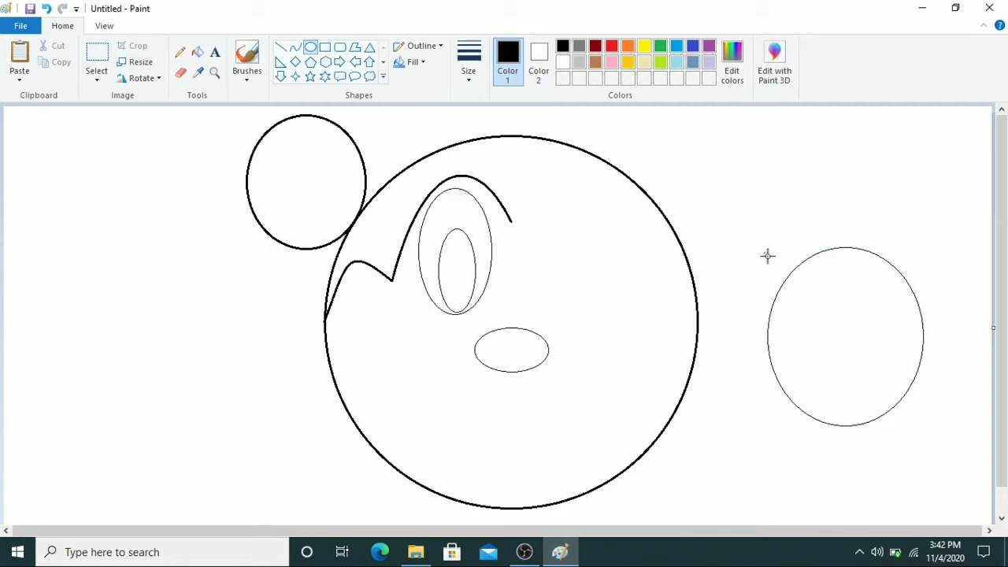
left_click_drag(763, 248, 935, 380)
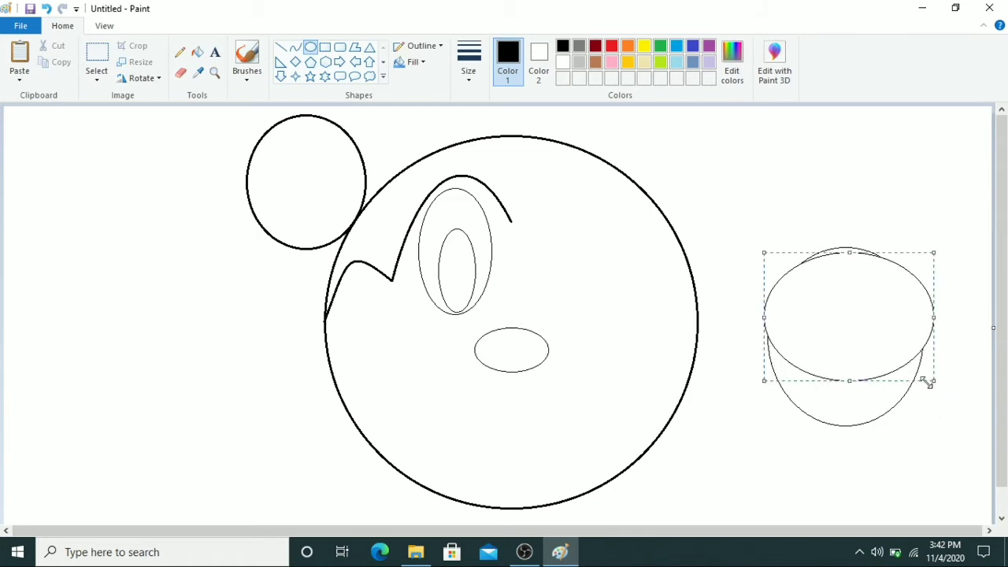
left_click_drag(779, 351, 776, 376)
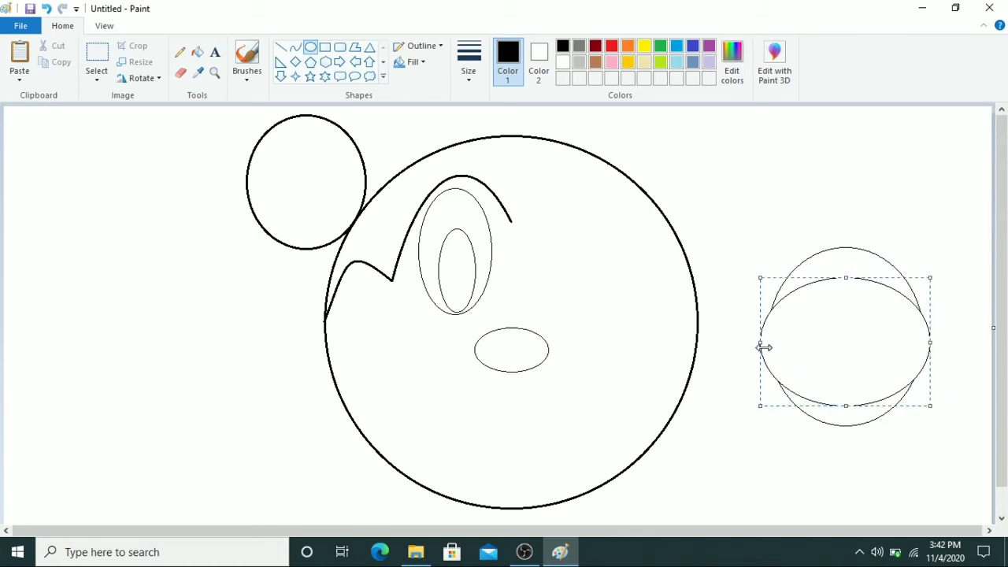
left_click_drag(760, 342, 756, 339)
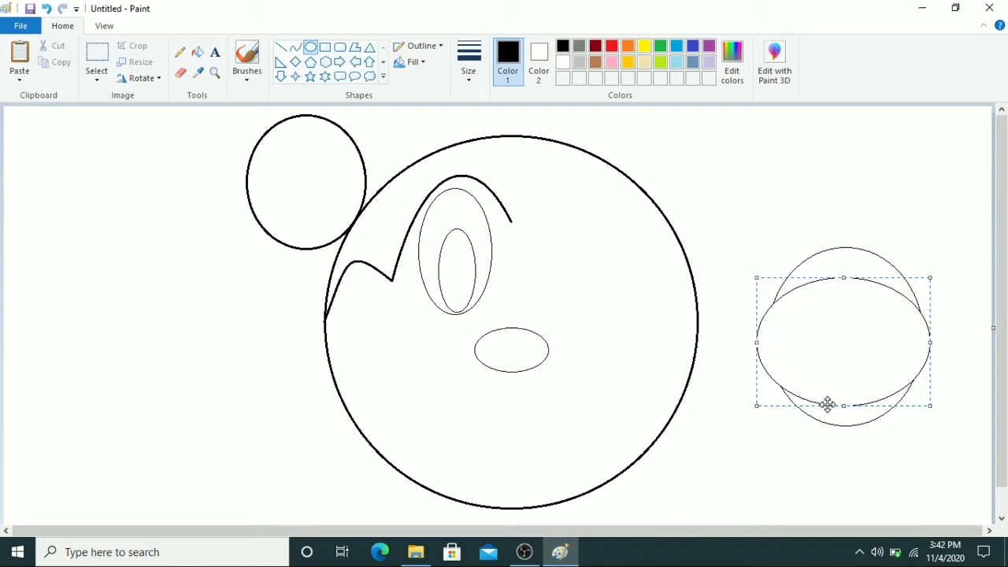
left_click(881, 446)
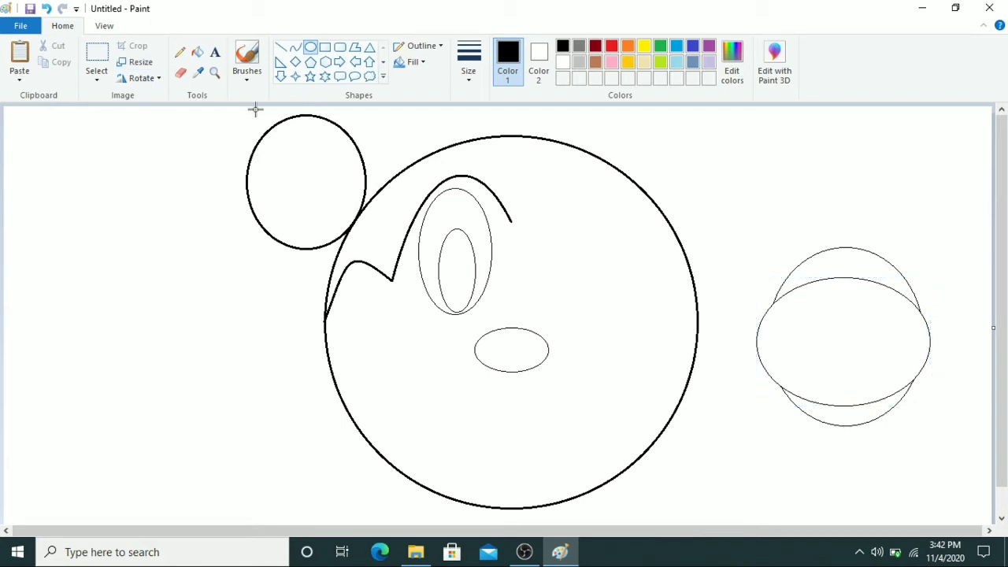
Step: Select the lower crescent of the overlapping ovals with a free-form selection and move it below the nose as a smiling mouth
left_click(97, 79)
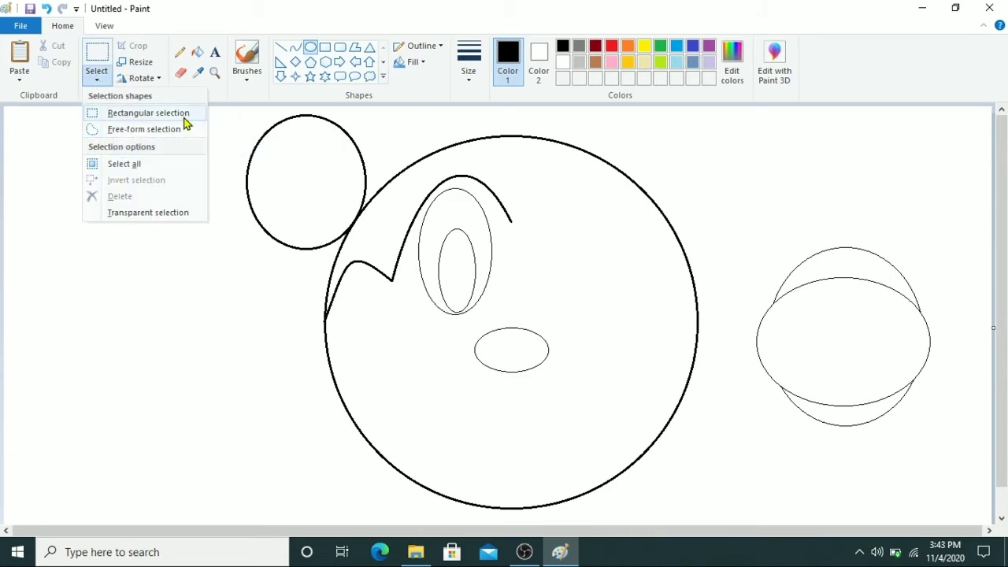
left_click(144, 131)
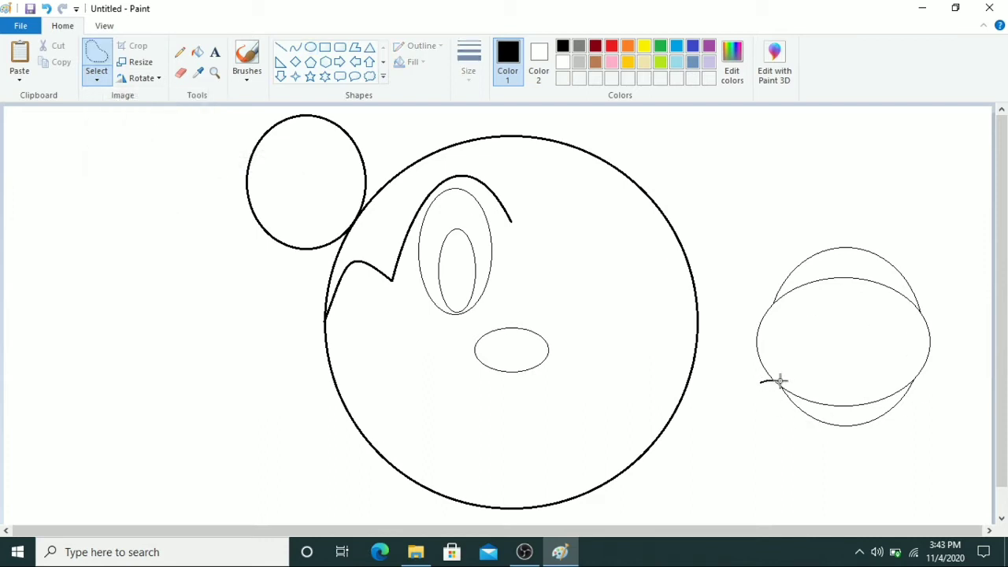
mouse_move(810, 382)
left_mouse_down()
mouse_move(921, 379)
mouse_move(911, 411)
mouse_move(862, 438)
mouse_move(818, 437)
mouse_move(766, 379)
left_mouse_up()
left_click_drag(847, 409, 517, 431)
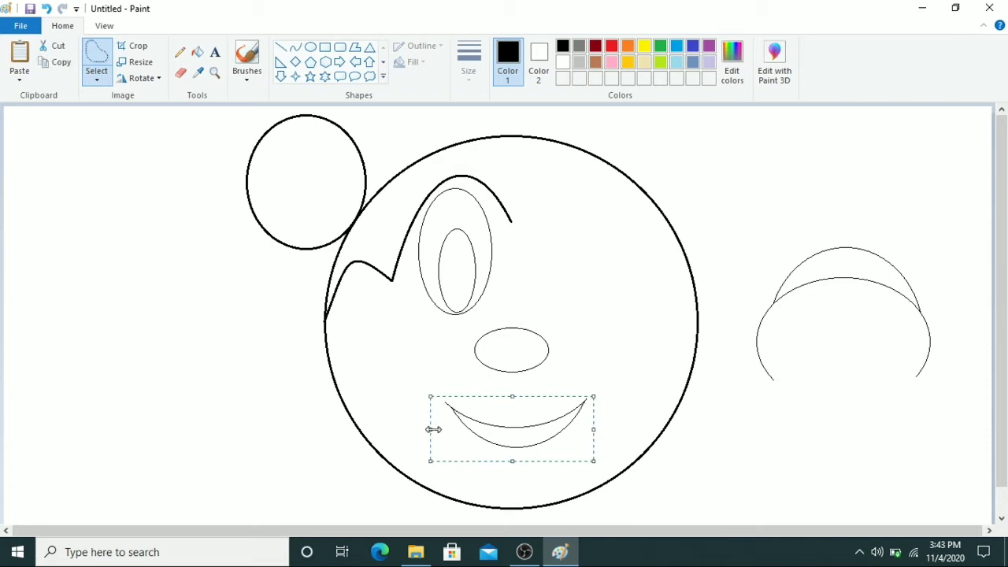
Step: Widen the smiling mouth on both sides, make it slightly taller and shift it back to centre beneath the nose
left_click_drag(432, 429, 414, 429)
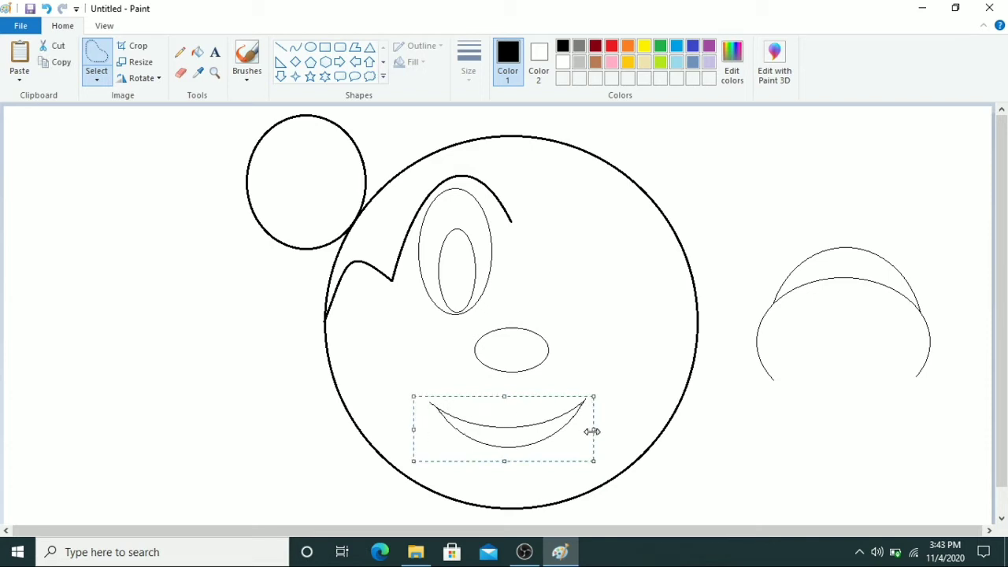
left_click_drag(593, 431, 608, 429)
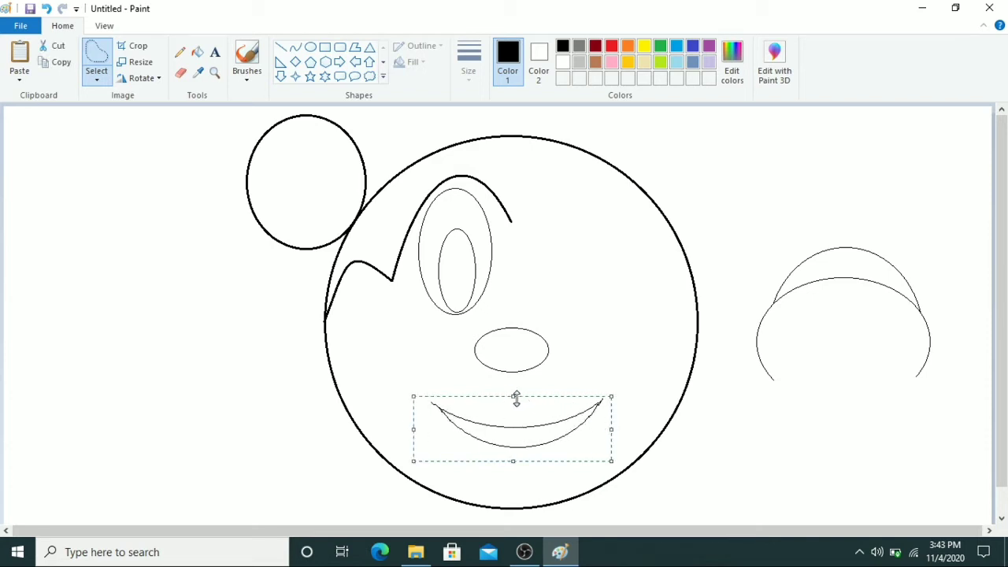
left_click_drag(515, 400, 515, 390)
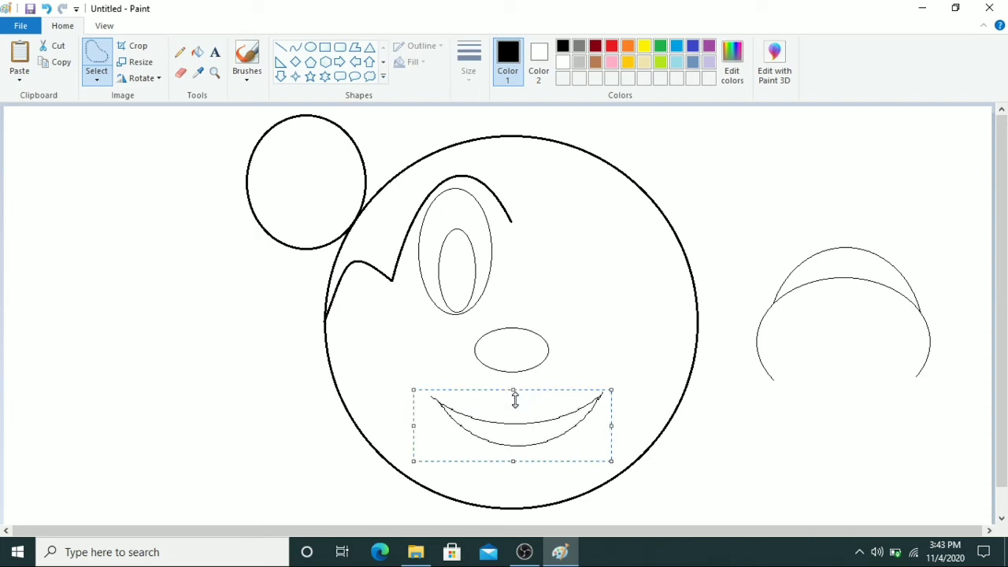
left_click_drag(517, 432, 512, 431)
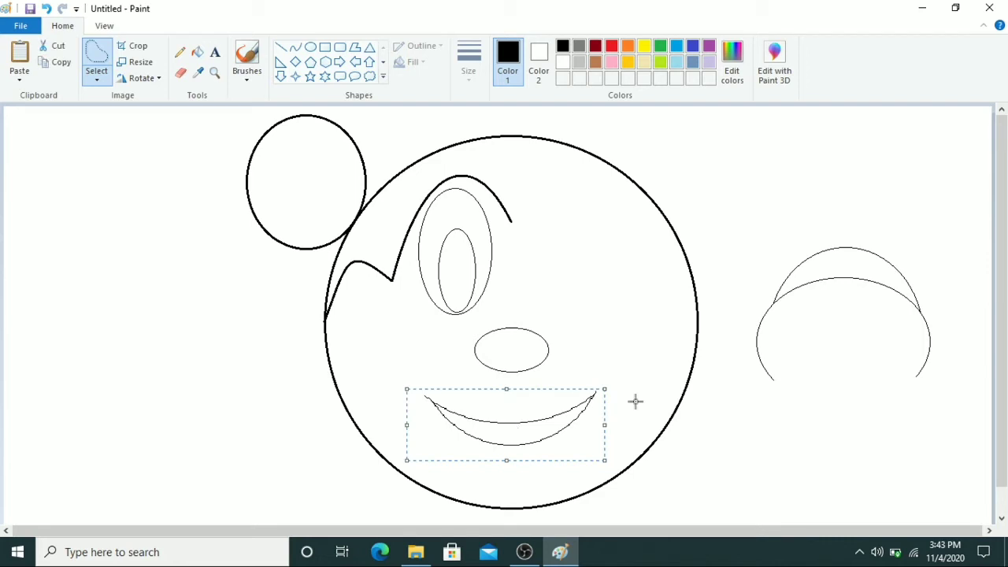
left_click(842, 368)
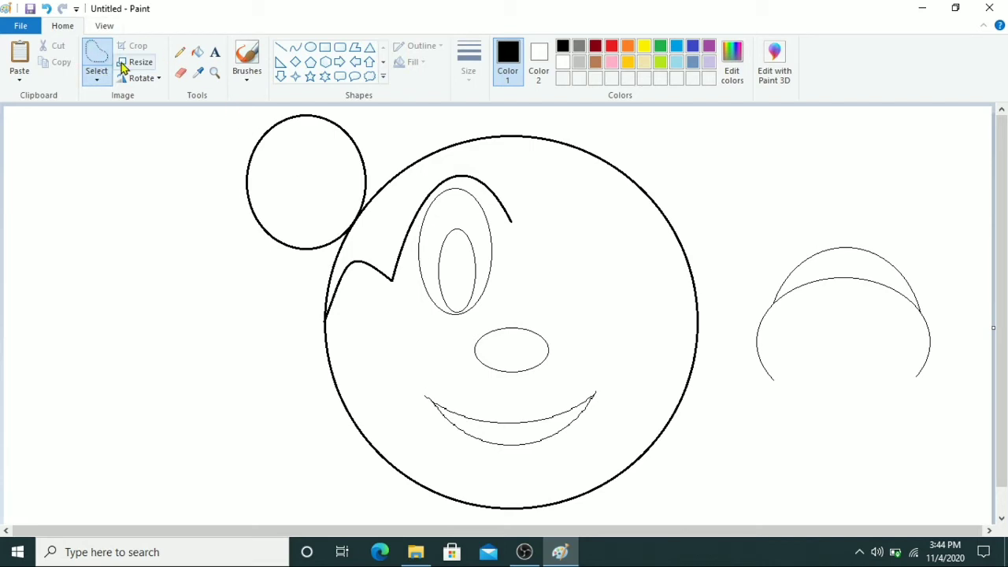
Step: Draw an oval in the empty area left of the head and overlap it with a taller oval, leaving a crescent along its upper right
left_click(311, 48)
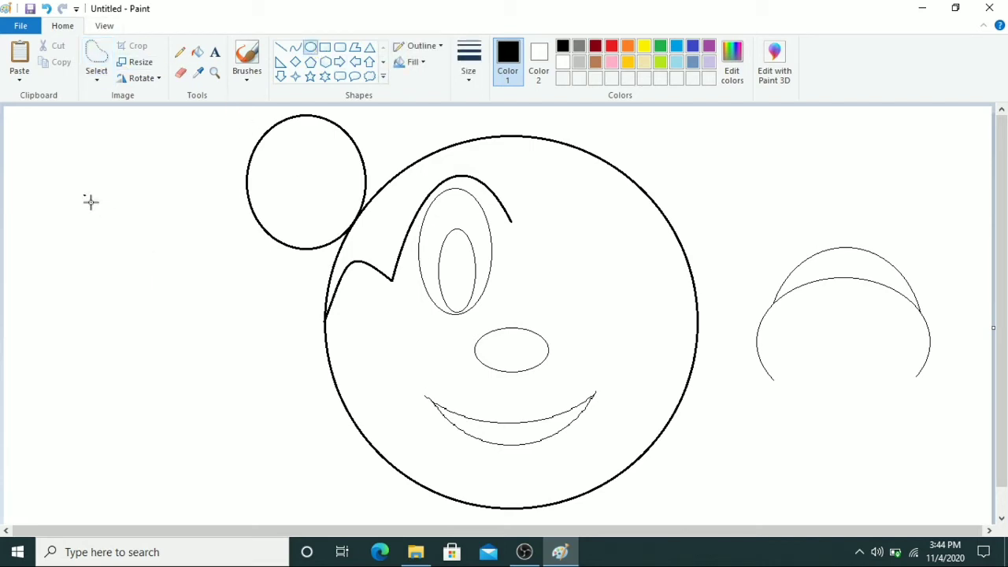
left_click_drag(85, 196, 188, 300)
left_click(189, 311)
left_click_drag(71, 198, 183, 349)
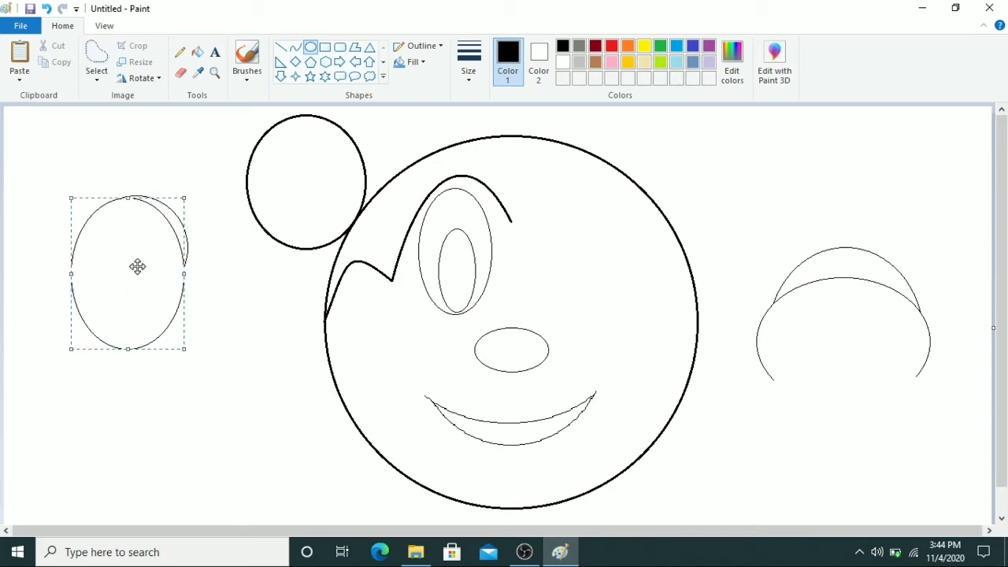
left_click_drag(137, 266, 133, 267)
left_click(228, 266)
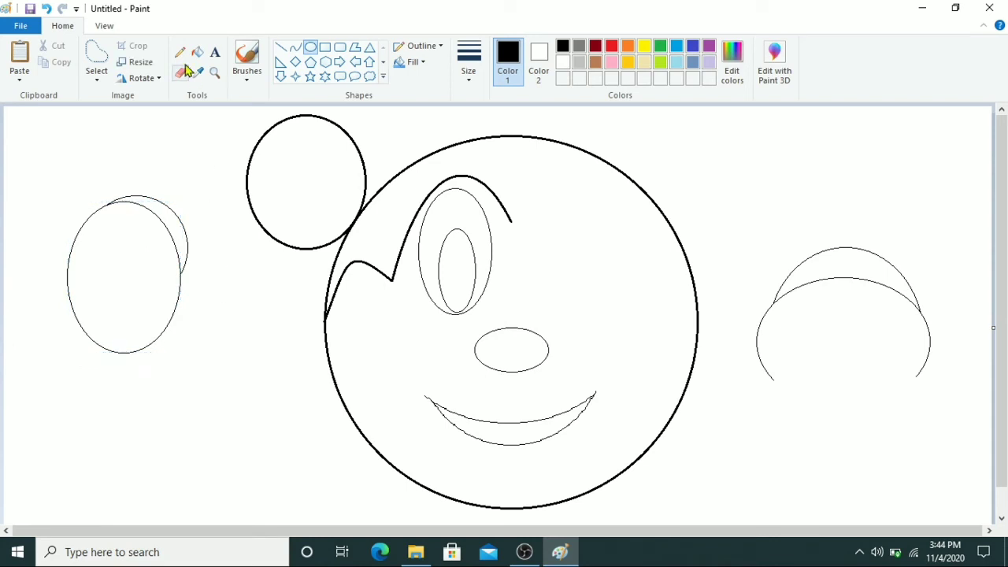
Step: Select the crescent of the overlapping ovals with a free-form selection and move it inside the ear
left_click(95, 83)
left_click(122, 129)
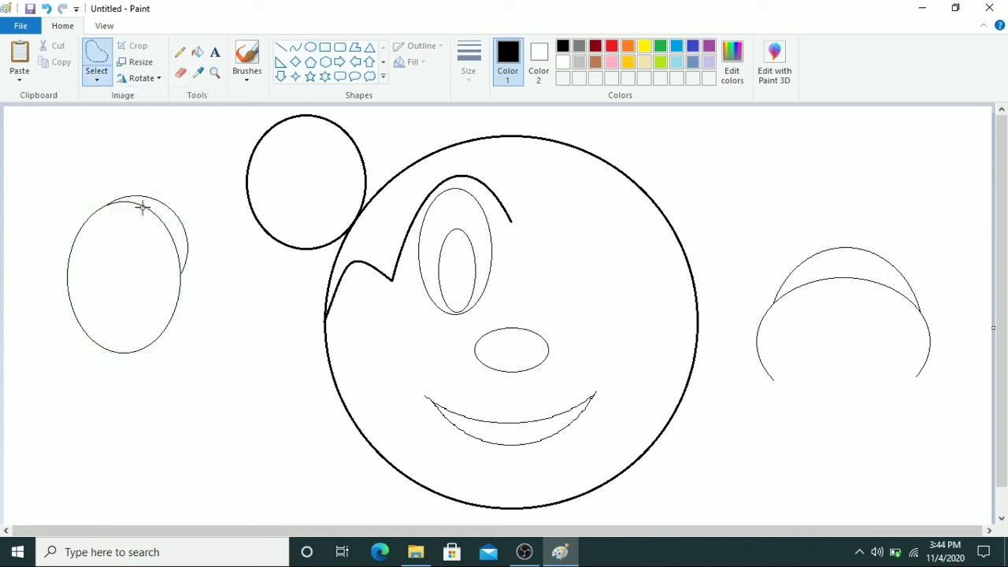
mouse_move(96, 207)
left_mouse_down()
mouse_move(154, 239)
mouse_move(184, 281)
mouse_move(190, 221)
mouse_move(171, 199)
mouse_move(152, 187)
mouse_move(96, 203)
mouse_move(179, 205)
mouse_move(320, 158)
left_mouse_up()
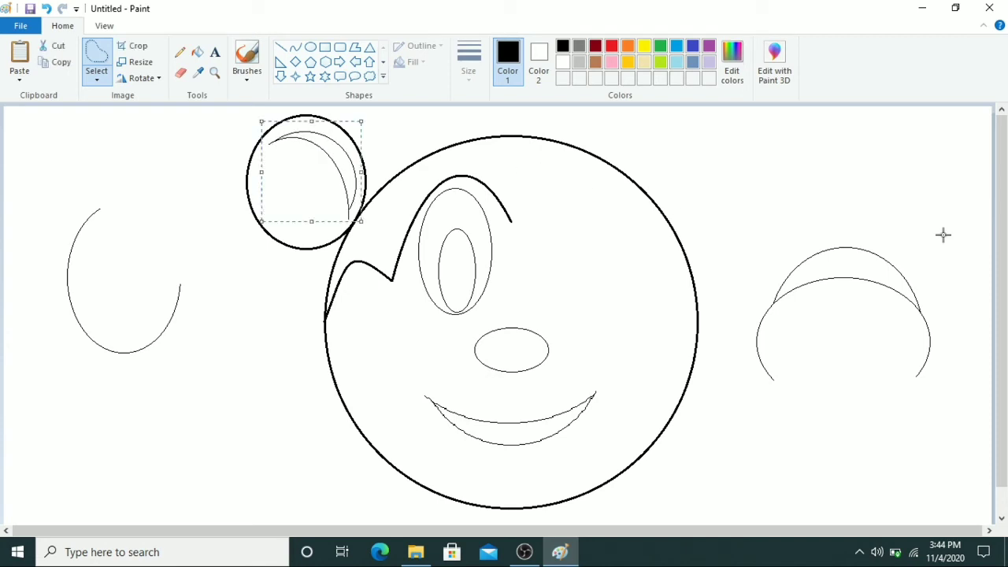
left_click(914, 208)
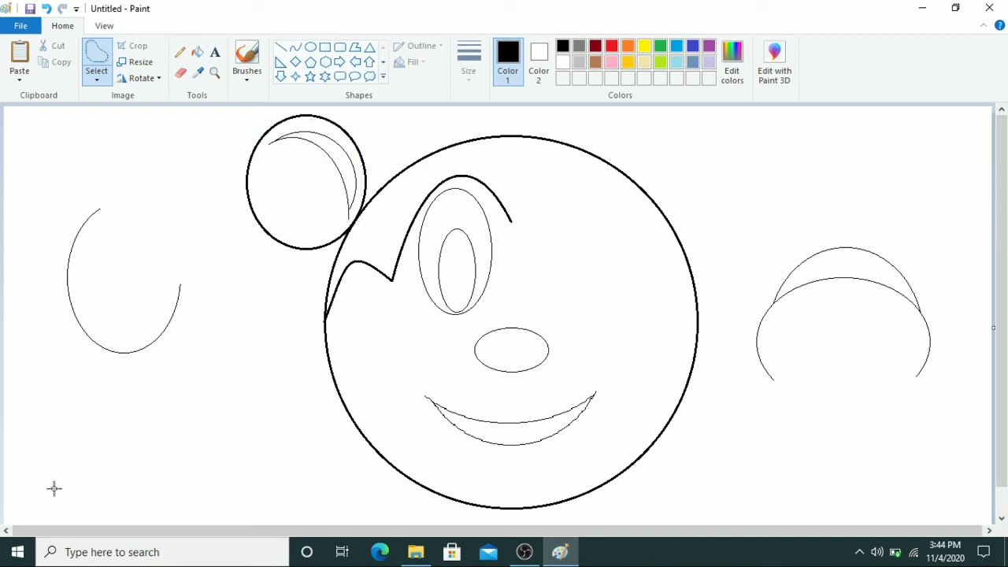
Step: Delete the leftover oval pieces on both sides of the head using rectangular selections
left_click(96, 75)
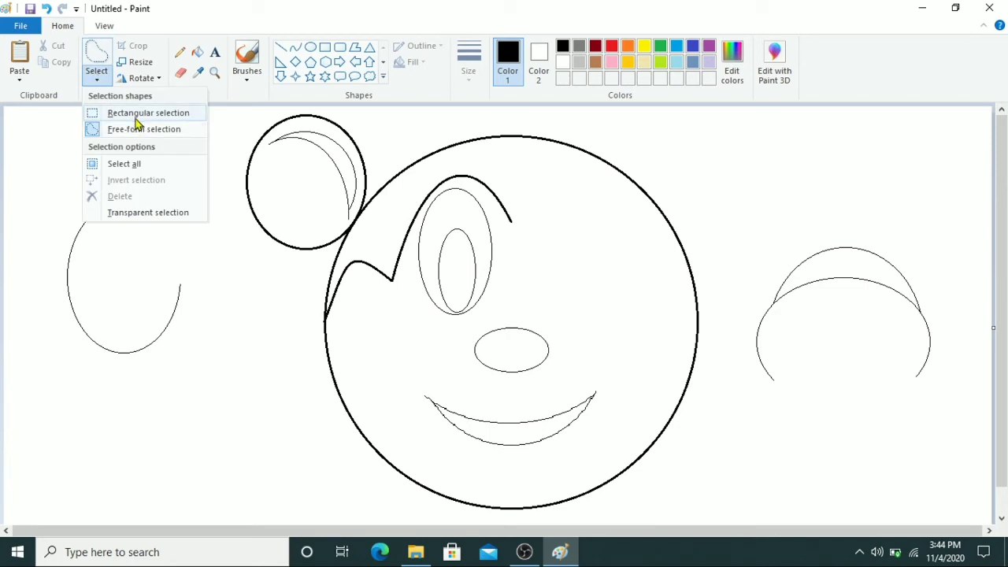
left_click(136, 119)
left_click_drag(60, 201, 192, 368)
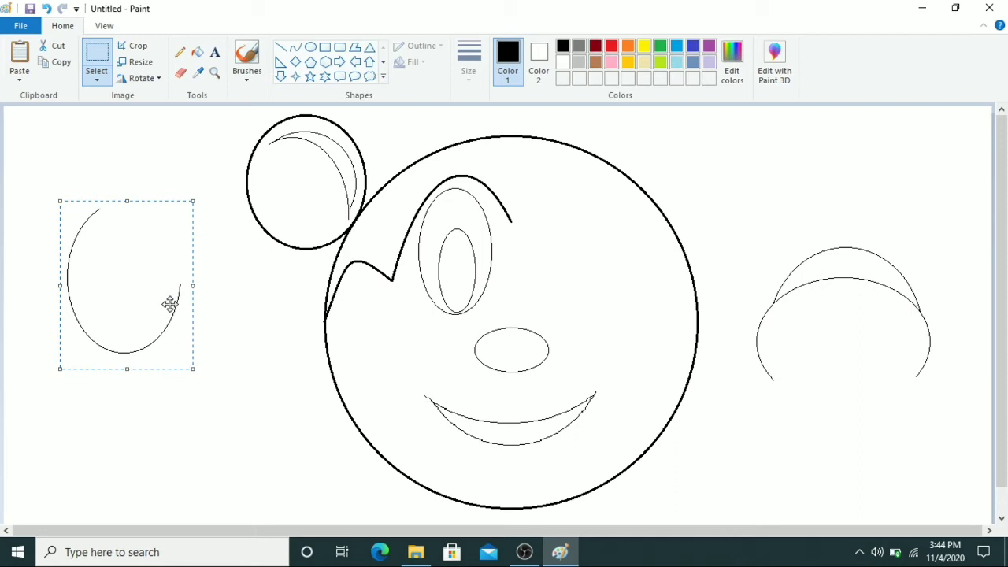
key("Delete")
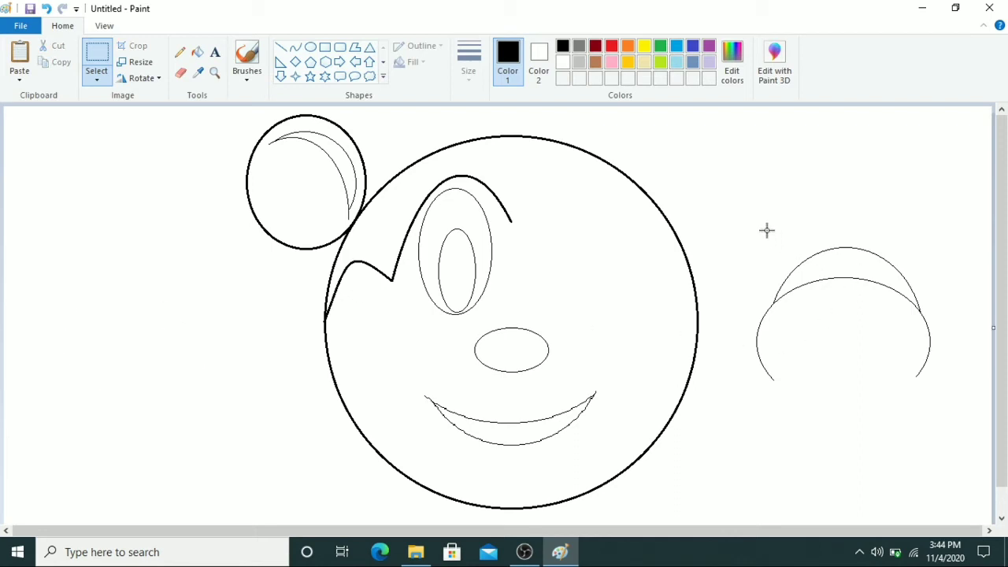
left_click_drag(938, 415, 938, 414)
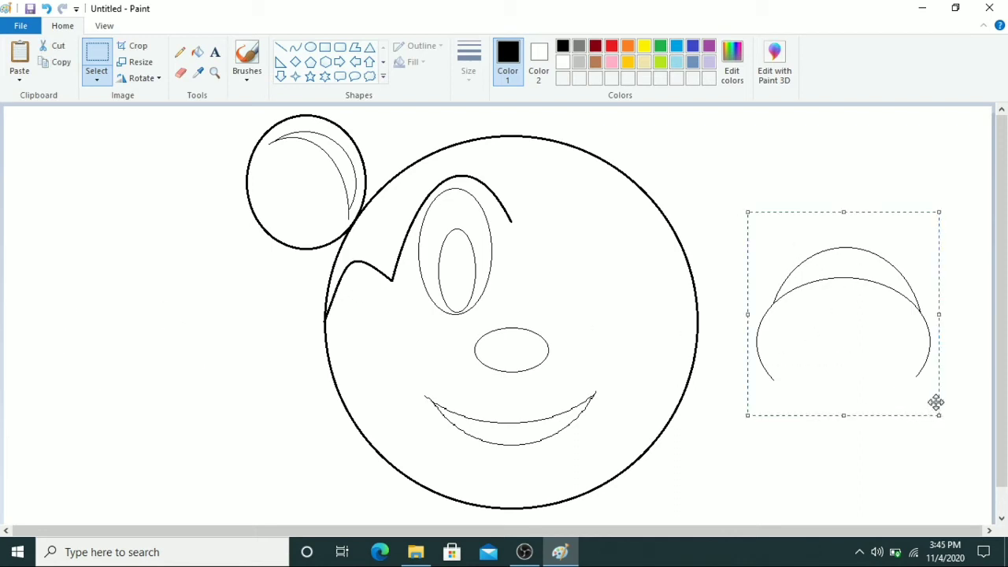
key("Delete")
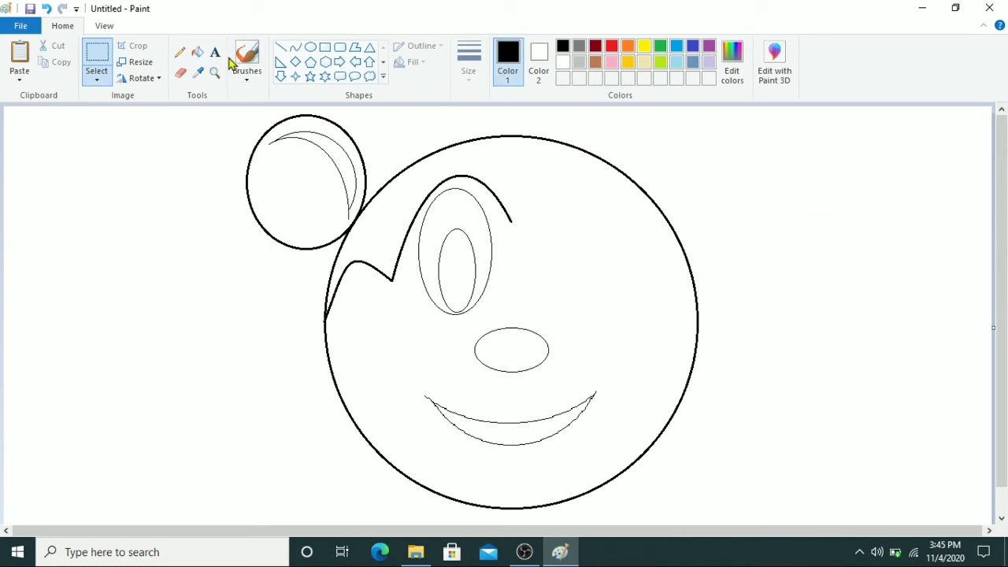
Step: Fill the pupil, the nose and the crescent inside the ear with black
left_click(197, 52)
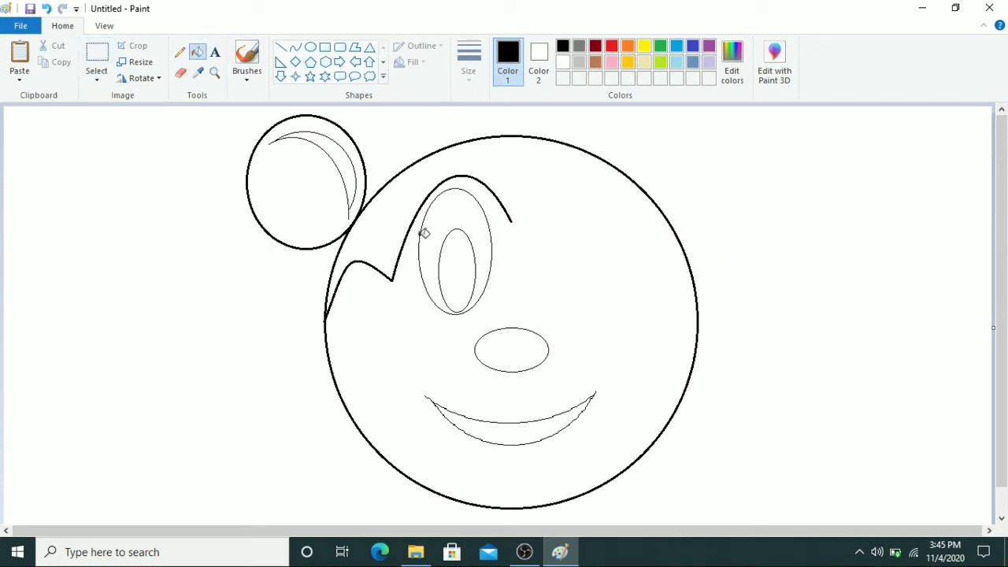
left_click(461, 274)
left_click(514, 353)
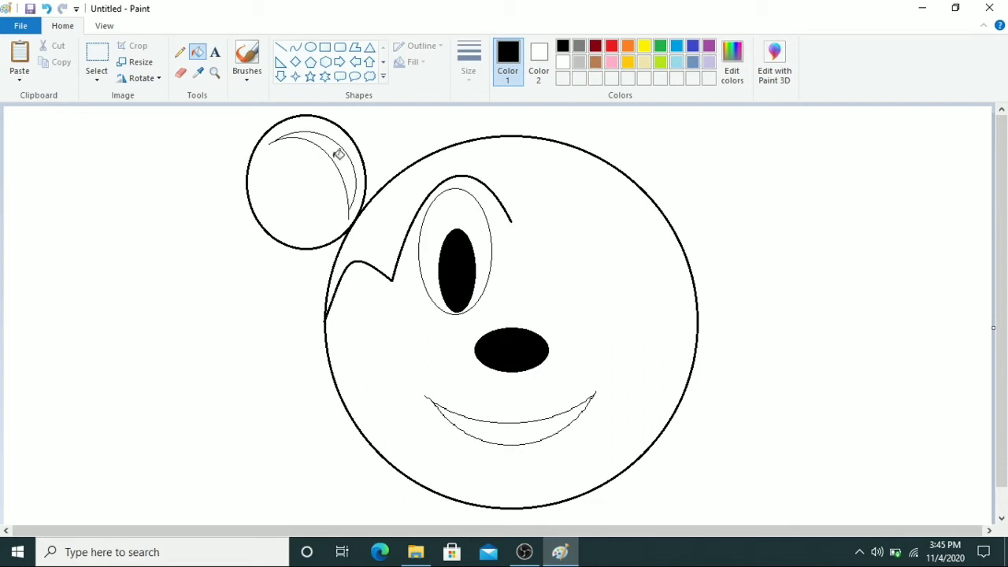
left_click(343, 158)
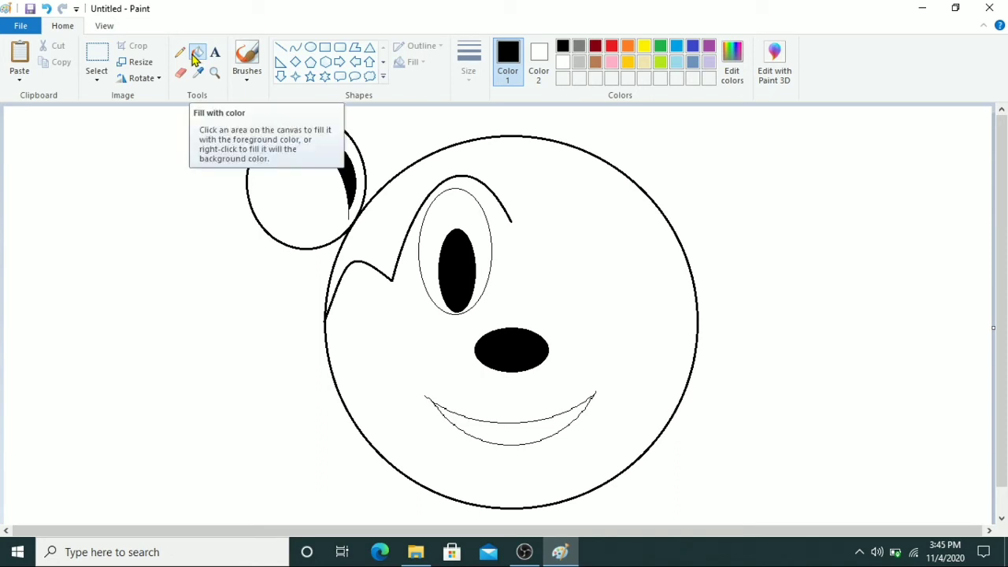
Step: Draw tiny white oval highlights in the lower part of the black pupil and the lower part of the nose
left_click(563, 63)
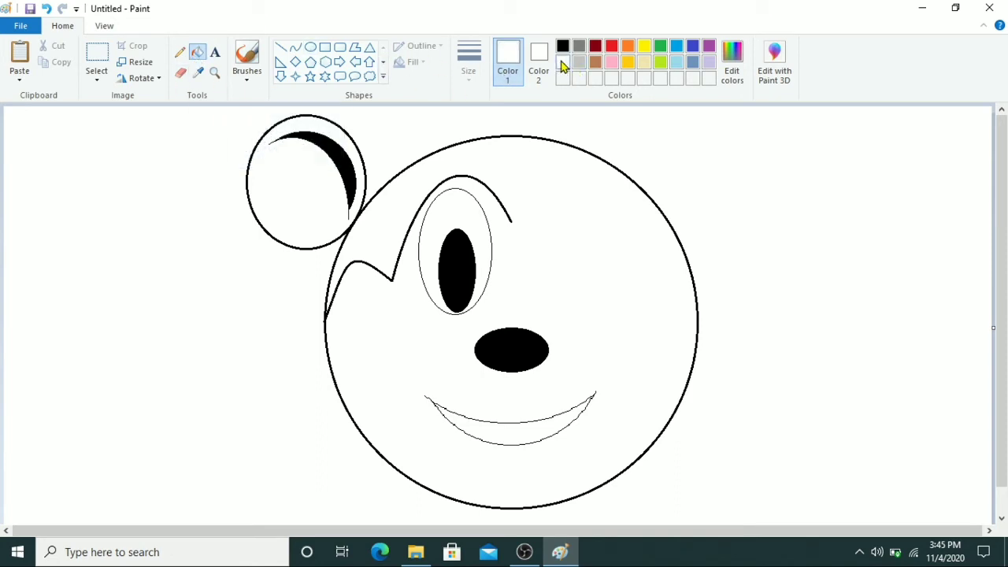
left_click(310, 46)
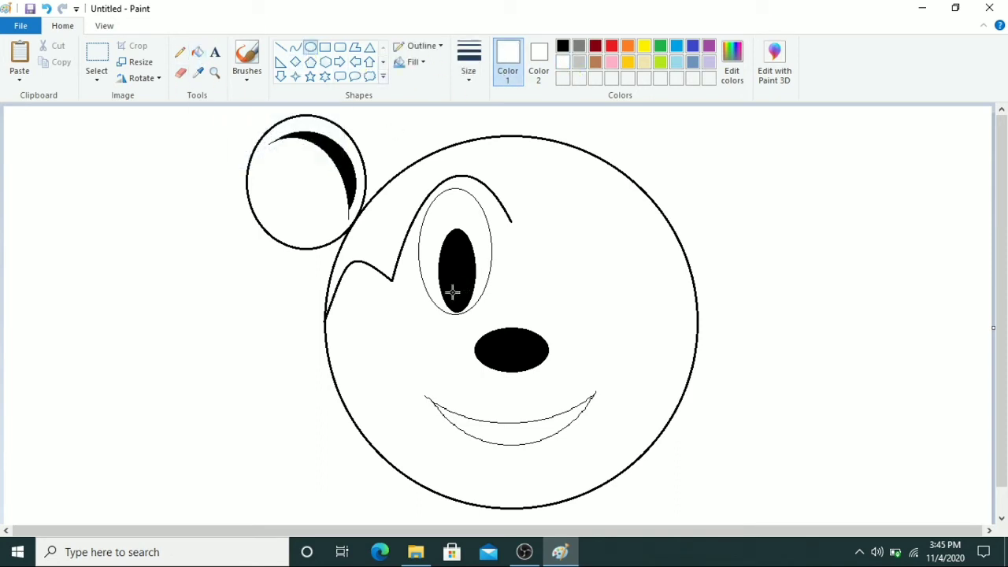
left_click_drag(454, 296, 458, 304)
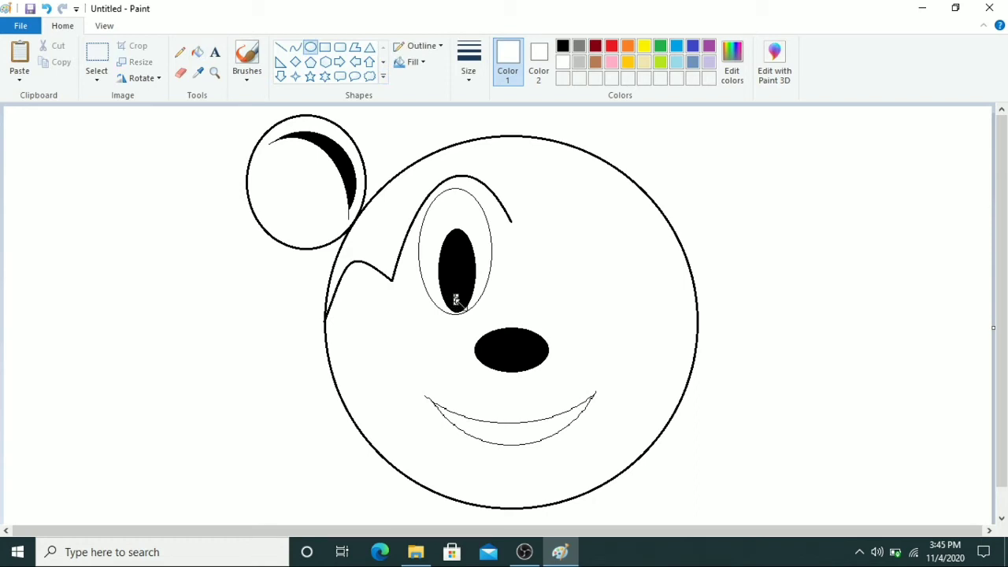
left_click(505, 361)
left_click_drag(518, 366, 518, 366)
left_click(607, 320)
Step: Copy the left half of the face including the ear with a rectangular selection and paste a duplicate onto the canvas
left_click(96, 79)
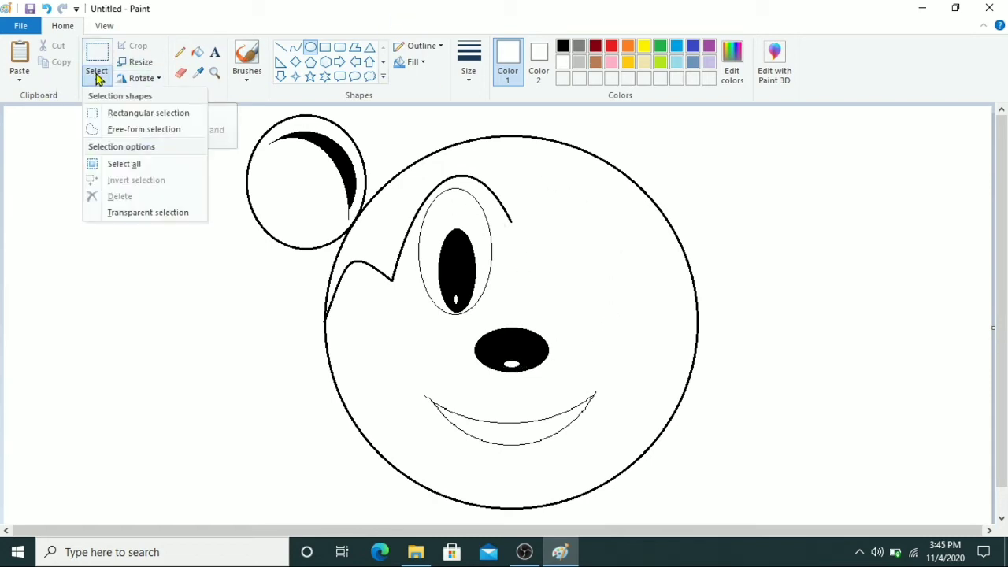
left_click(126, 112)
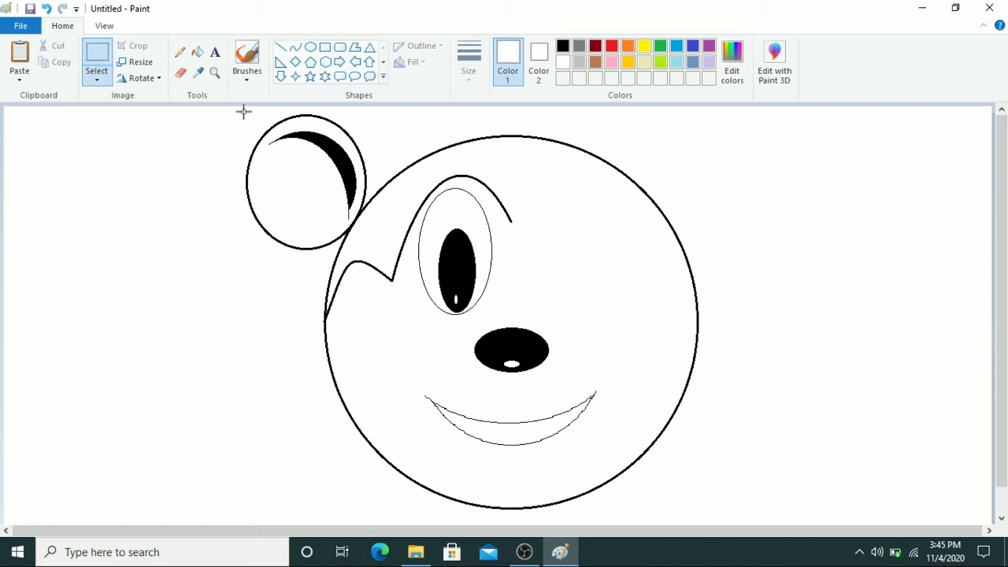
left_click_drag(298, 175, 512, 532)
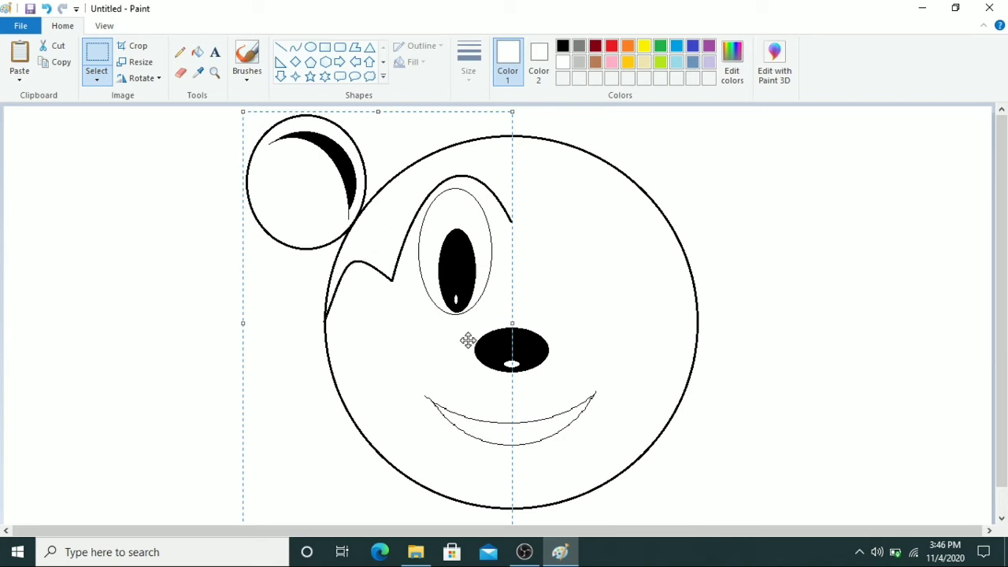
left_click(62, 63)
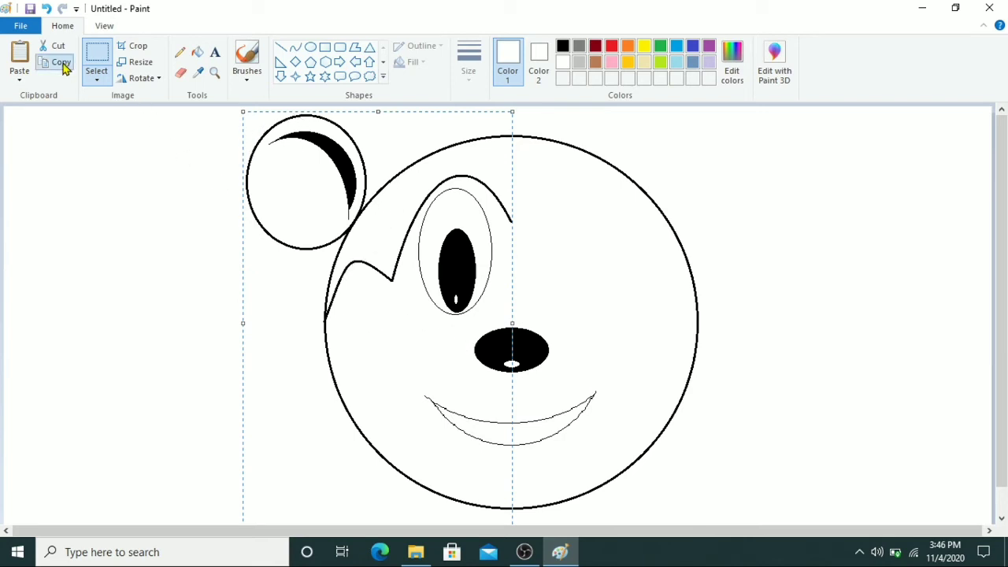
left_click(20, 60)
mouse_move(101, 258)
left_mouse_down()
mouse_move(104, 288)
mouse_move(154, 285)
mouse_move(94, 272)
left_mouse_up()
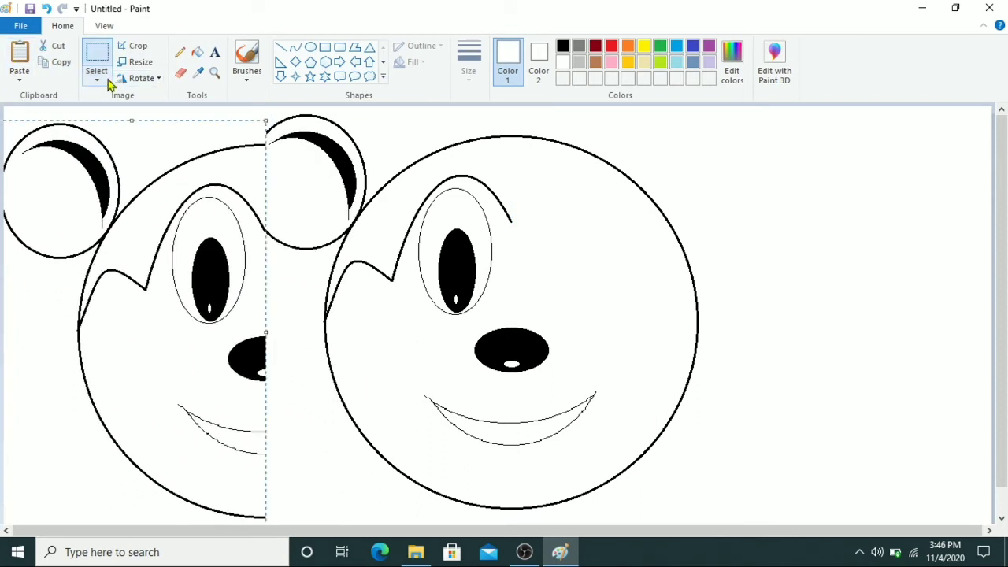
Step: Flip the pasted half horizontally and place it over the right half of the head to complete a symmetrical face
left_click(143, 79)
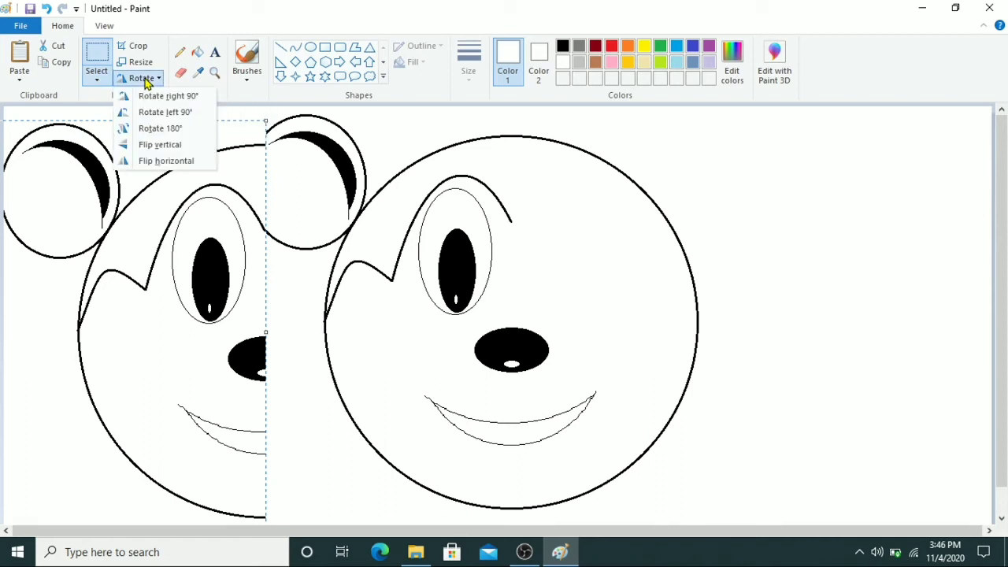
left_click(178, 161)
left_click_drag(108, 295, 625, 286)
left_click(873, 262)
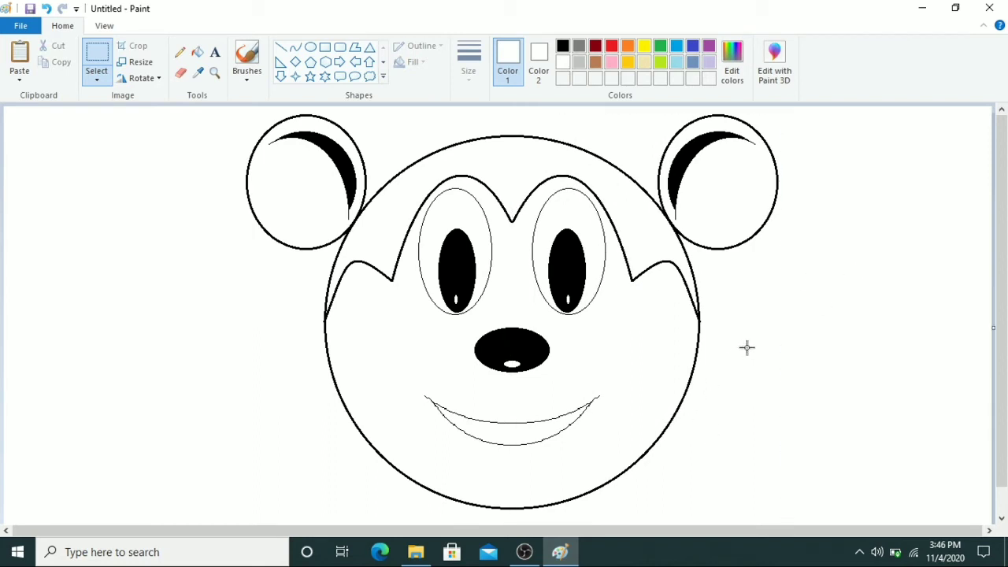
Step: Fill the face area and both ears with orange
left_click(627, 54)
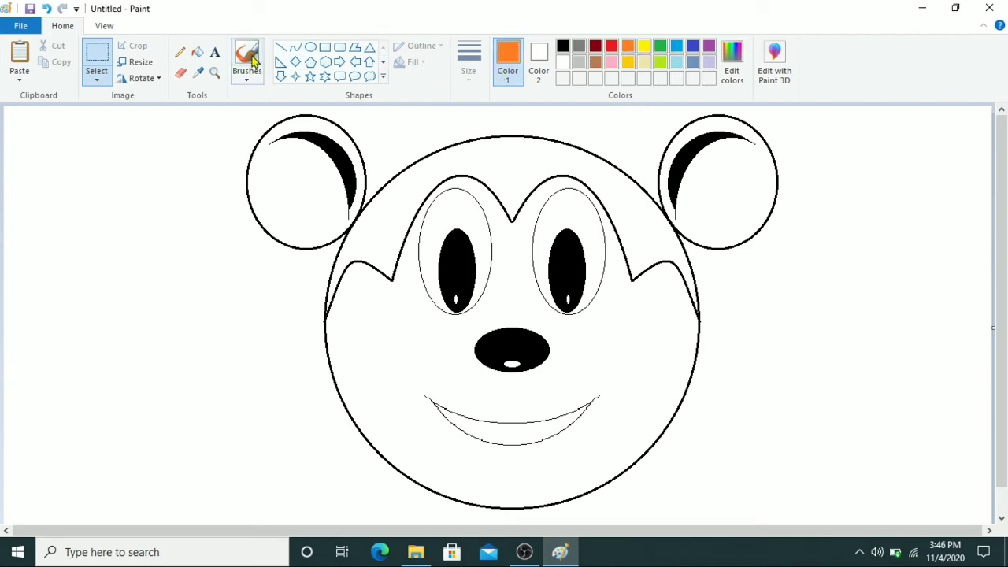
left_click(199, 53)
left_click(399, 358)
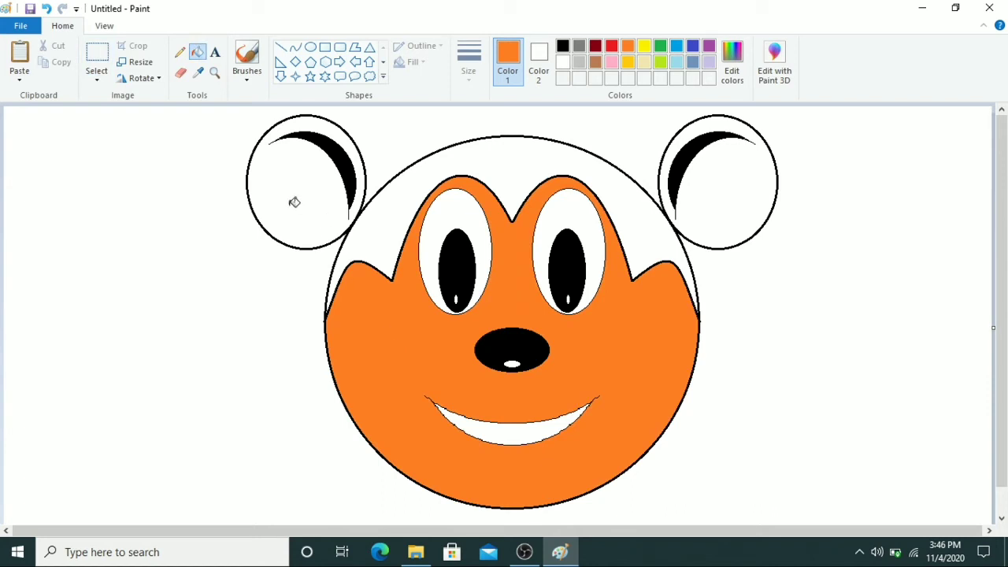
left_click(294, 202)
left_click(714, 167)
Step: Fill the top of the head above the arches with black and the mouth with red
left_click(563, 46)
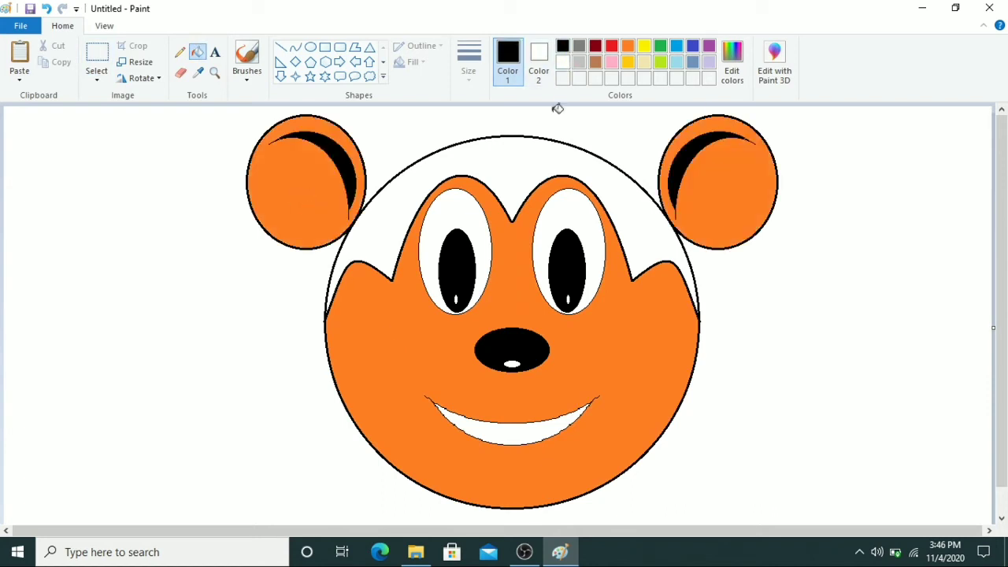
left_click(535, 164)
left_click(613, 49)
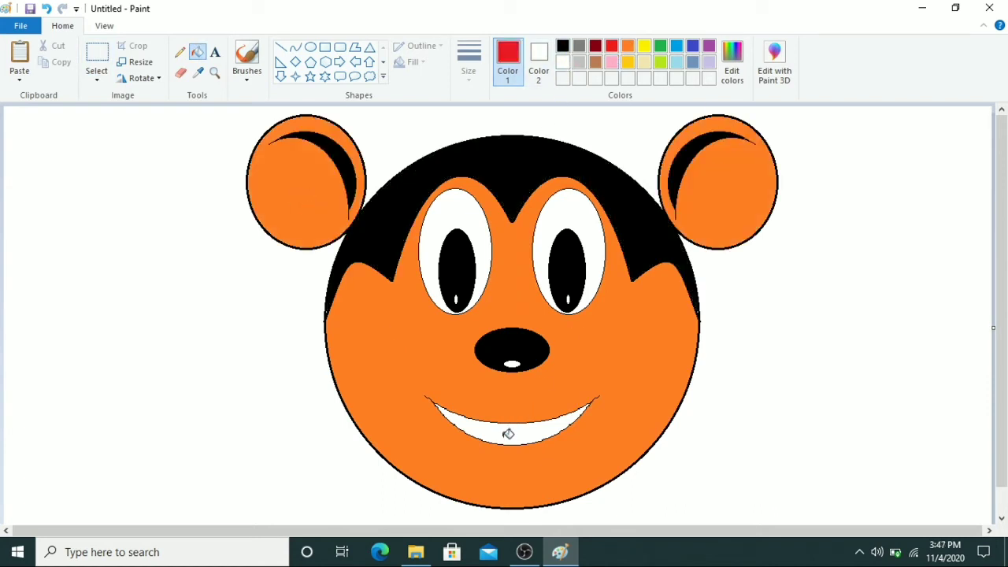
left_click(513, 436)
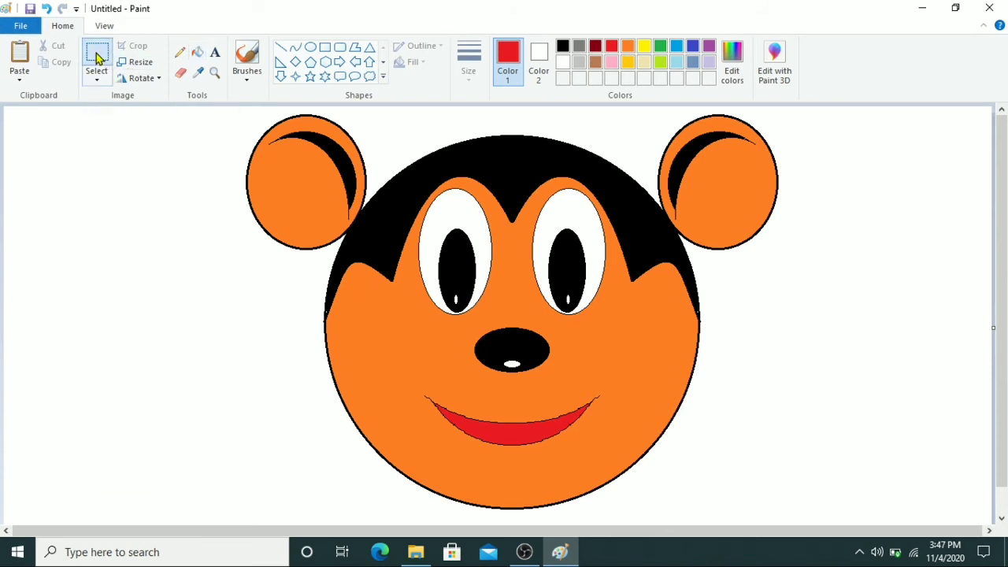
Step: Outline the nose with a free-form selection, then clear the selection
left_click(96, 79)
left_click(126, 130)
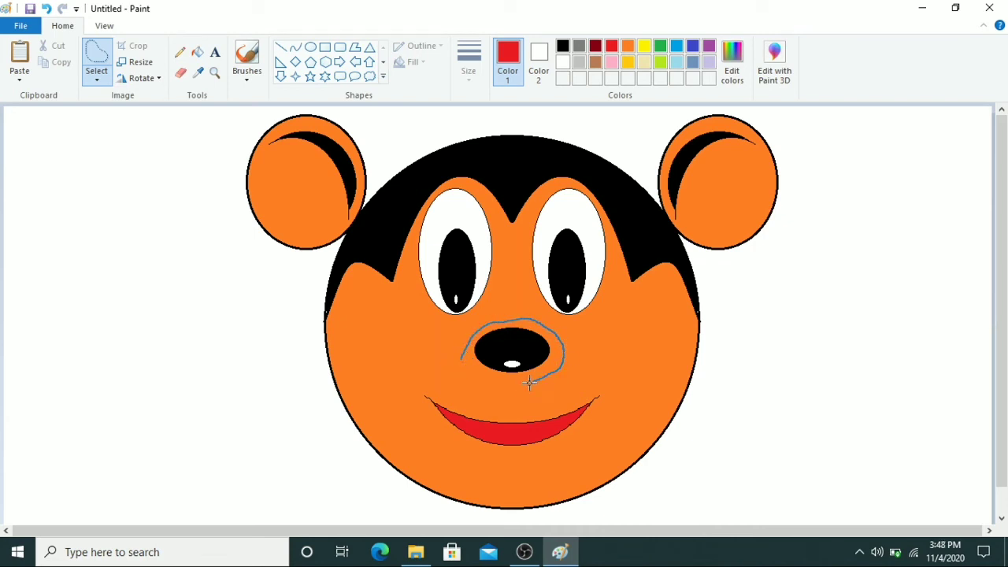
mouse_move(461, 355)
left_mouse_down()
mouse_move(628, 354)
mouse_move(774, 323)
mouse_move(660, 365)
mouse_move(400, 369)
mouse_move(244, 340)
mouse_move(236, 418)
mouse_move(185, 324)
mouse_move(210, 354)
mouse_move(464, 386)
mouse_move(509, 358)
left_mouse_up()
left_click(823, 344)
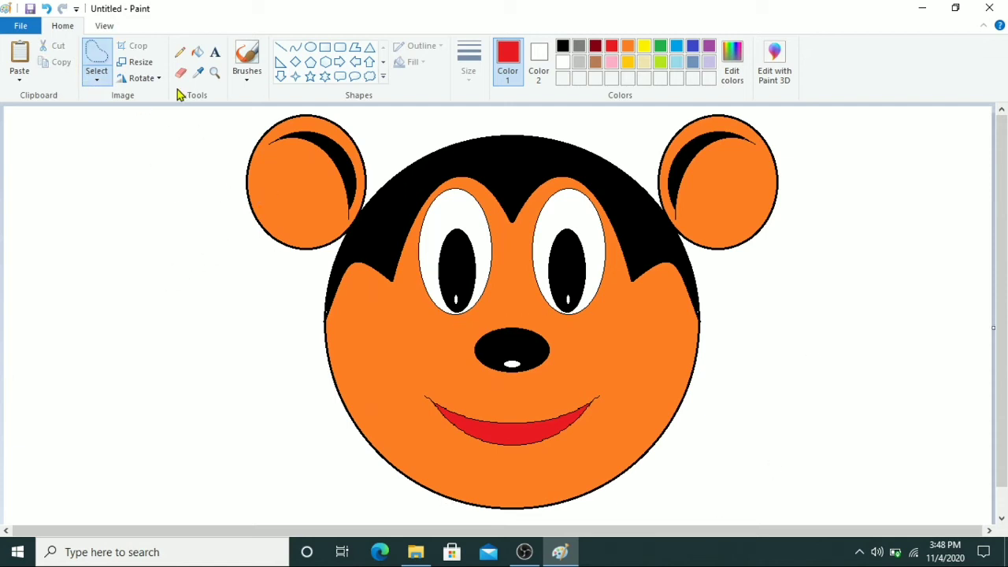
Step: Resize the picture to 50 percent with the aspect ratio maintained, and extend the canvas back to fill the work area
left_click(141, 62)
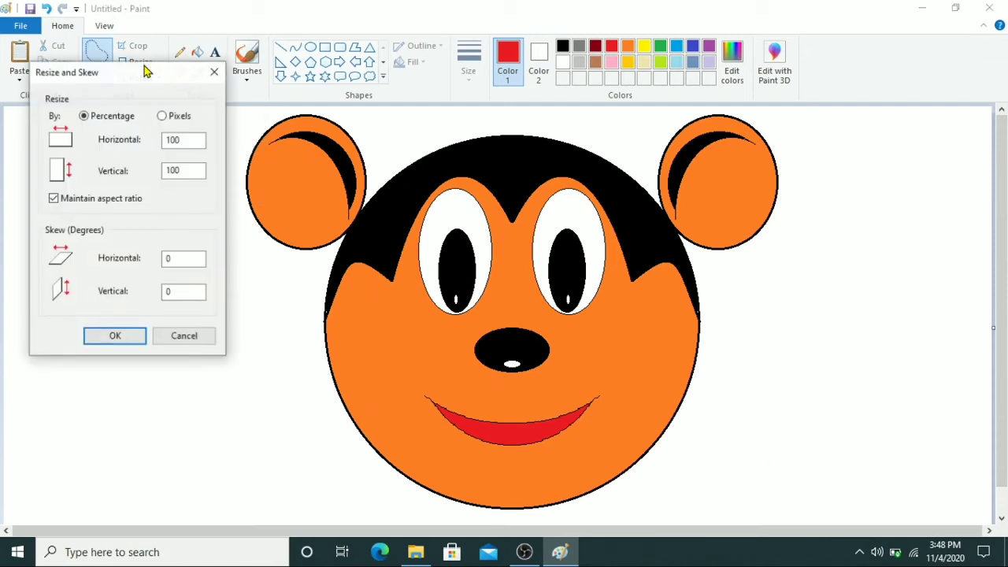
left_click(189, 141)
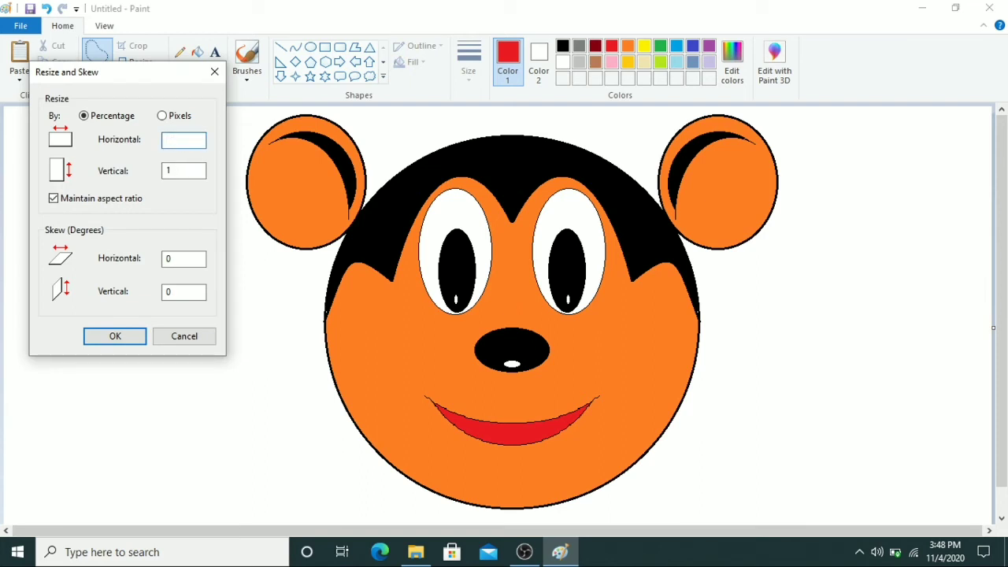
type("50")
left_click(110, 337)
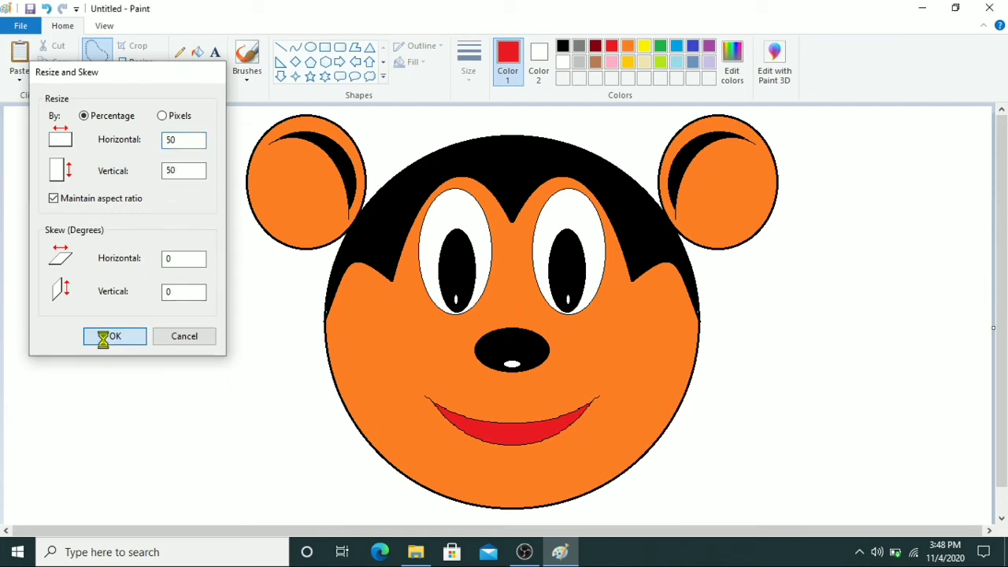
left_click_drag(497, 331, 999, 526)
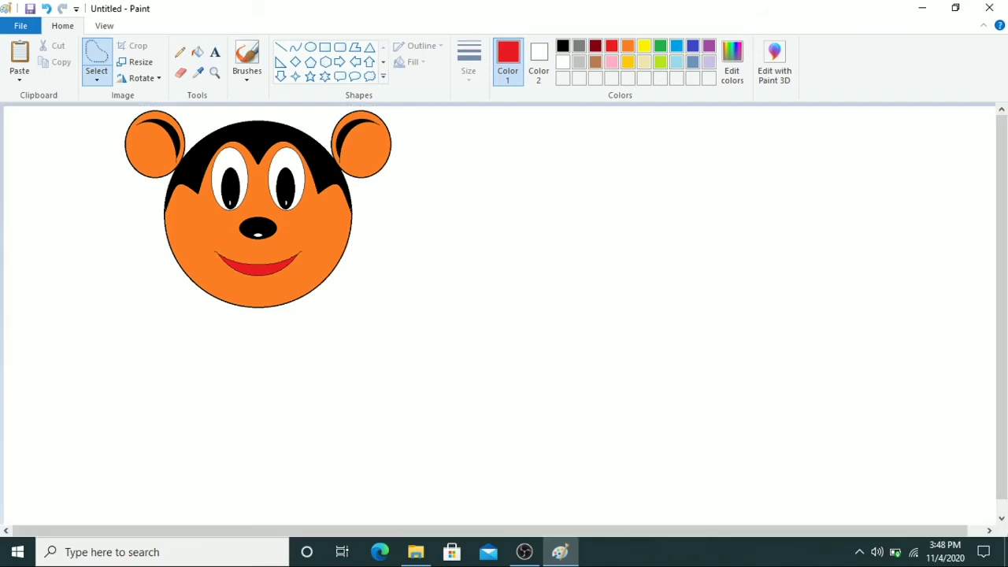
Step: Enclose the whole face in a rectangular selection and move it to the upper middle of the canvas
left_click(96, 78)
left_click(119, 114)
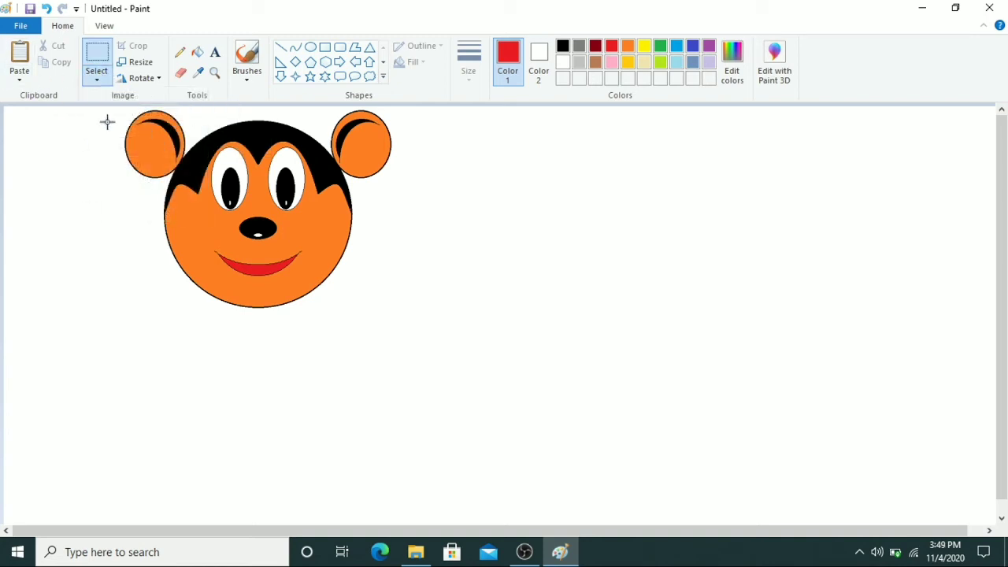
left_click_drag(338, 296, 396, 328)
left_click_drag(281, 260, 518, 265)
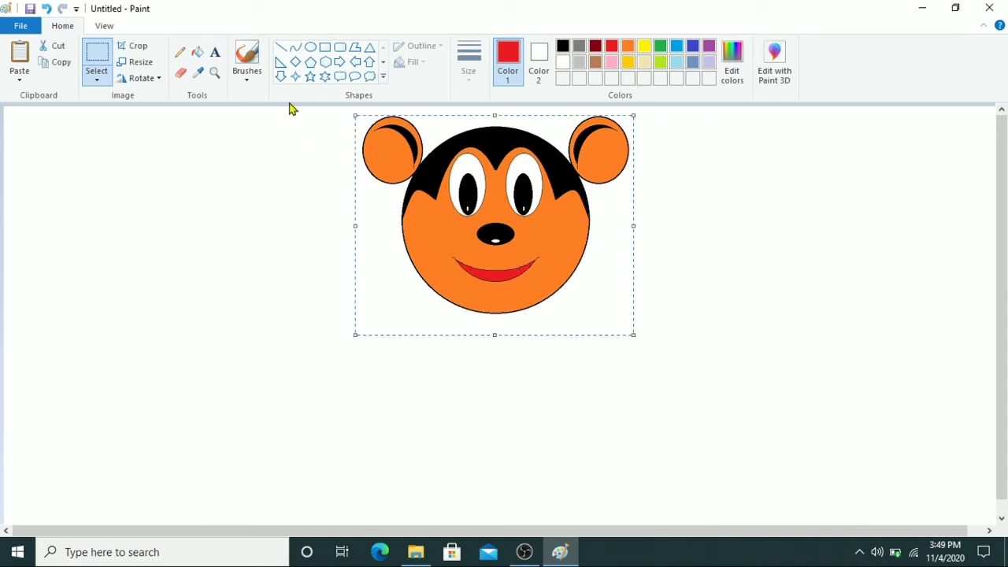
Step: Paste a copy of the face, rotate it 180°, and place it directly below the upright face
left_click(20, 66)
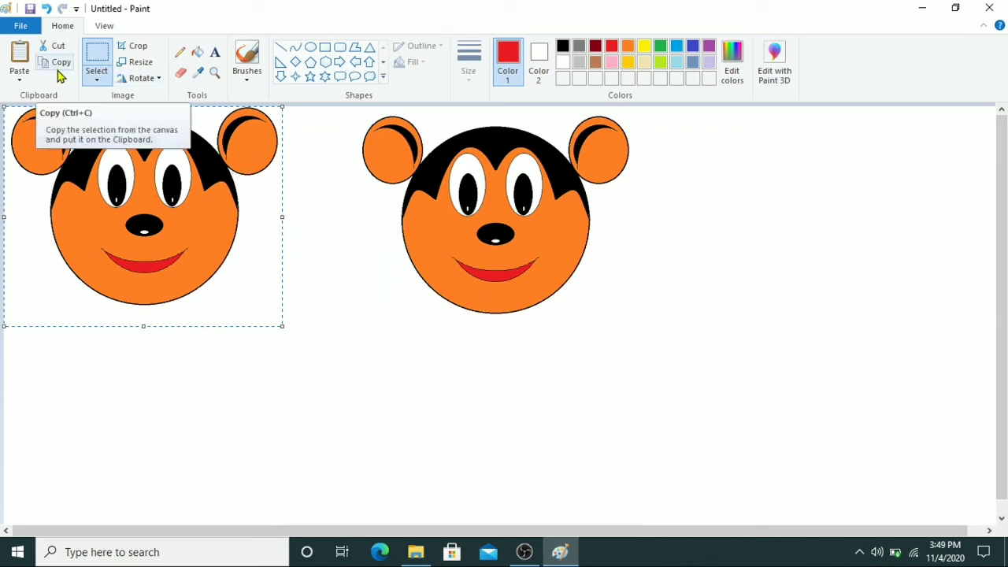
left_click(145, 79)
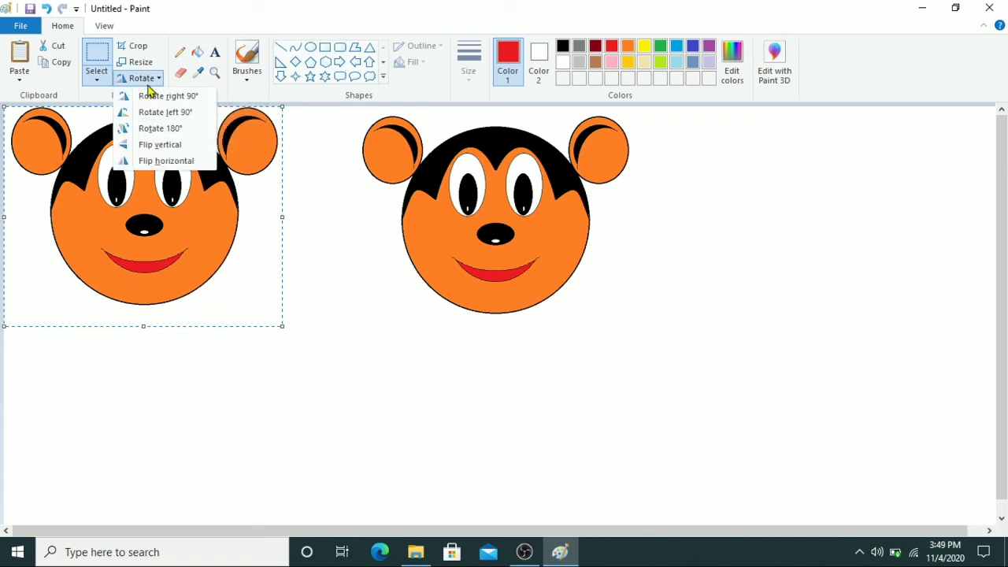
left_click(172, 130)
left_click_drag(175, 233, 527, 443)
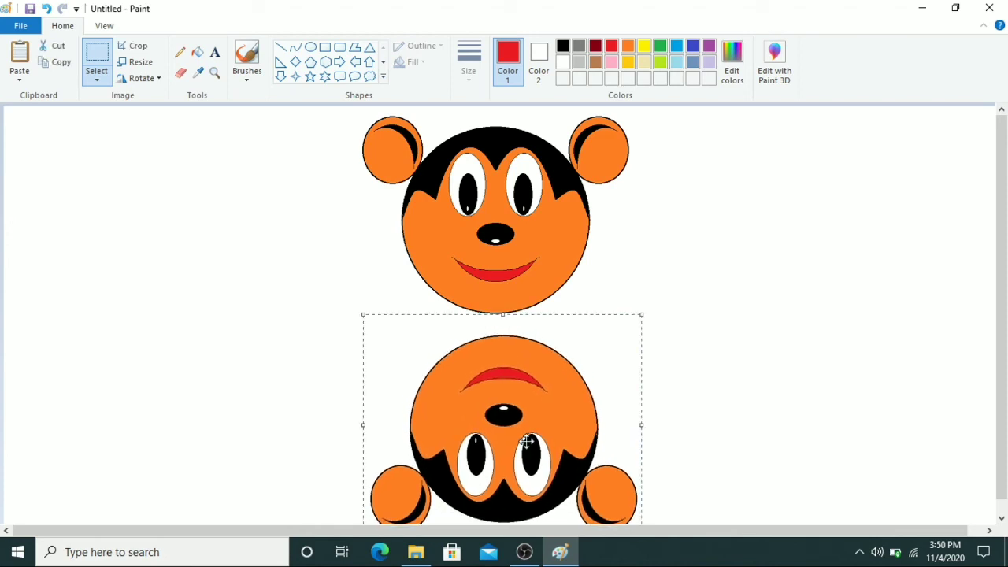
Step: Paste another copy of the face, rotate it right 90°, and place it to the right of the two faces
left_click(19, 59)
left_click(141, 79)
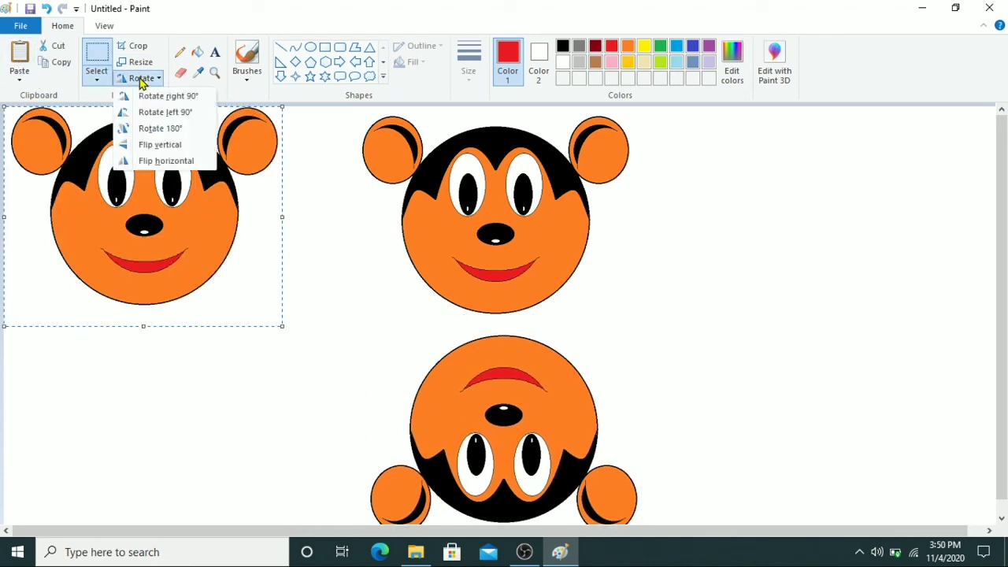
left_click(188, 96)
left_click_drag(191, 230, 790, 336)
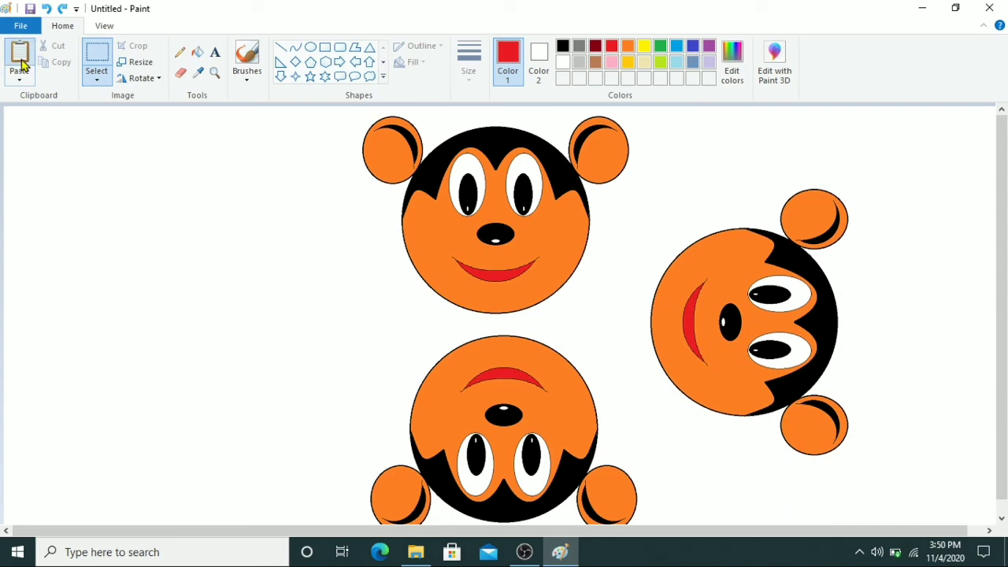
Step: Paste one more copy of the face, rotate it left 90°, and place it to the left of the others
left_click(21, 63)
left_click(150, 79)
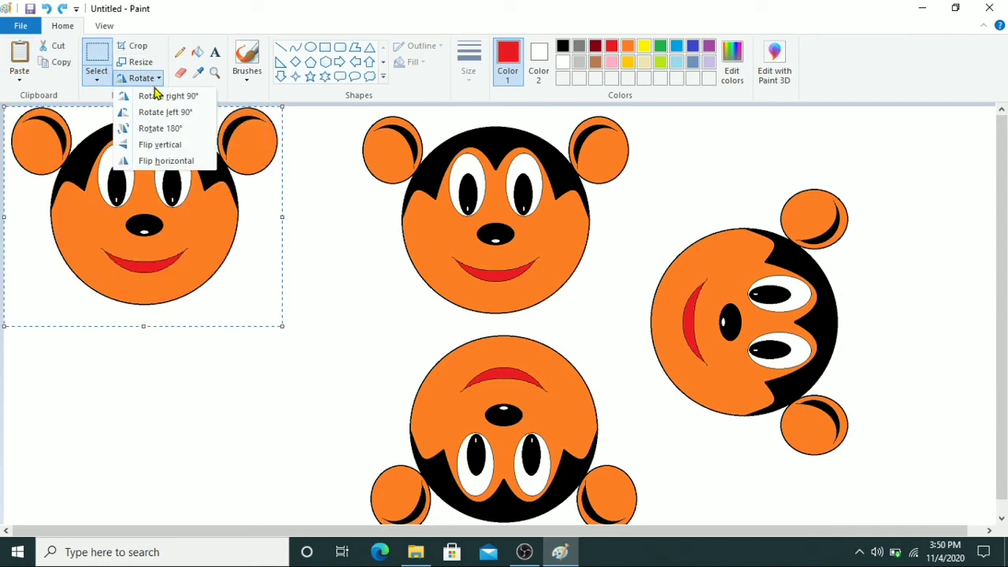
left_click(171, 116)
left_click_drag(198, 218, 324, 329)
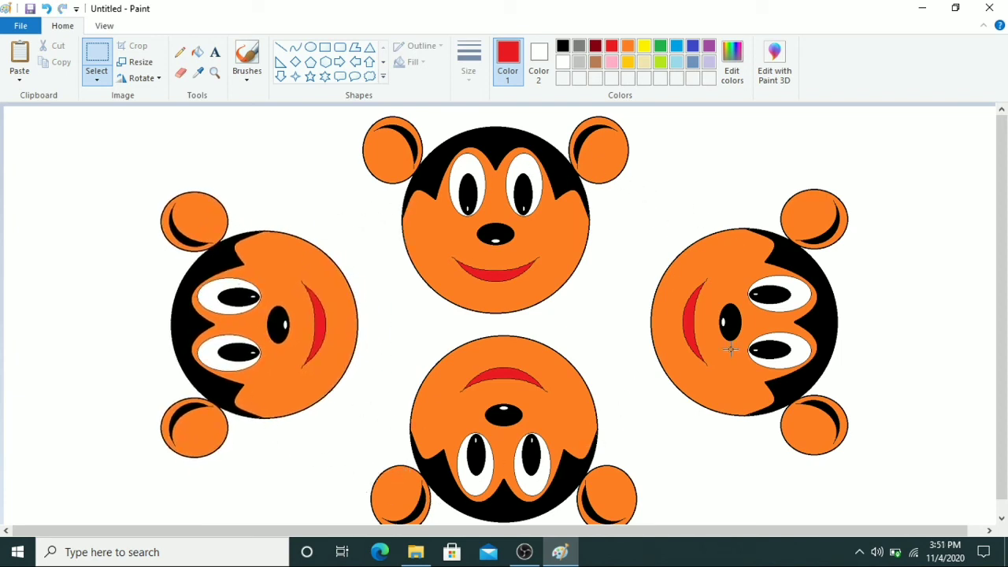
Step: Scale the four-face picture to 50 percent and enlarge the canvas to regain blank space around it
left_click(139, 62)
left_click(182, 140)
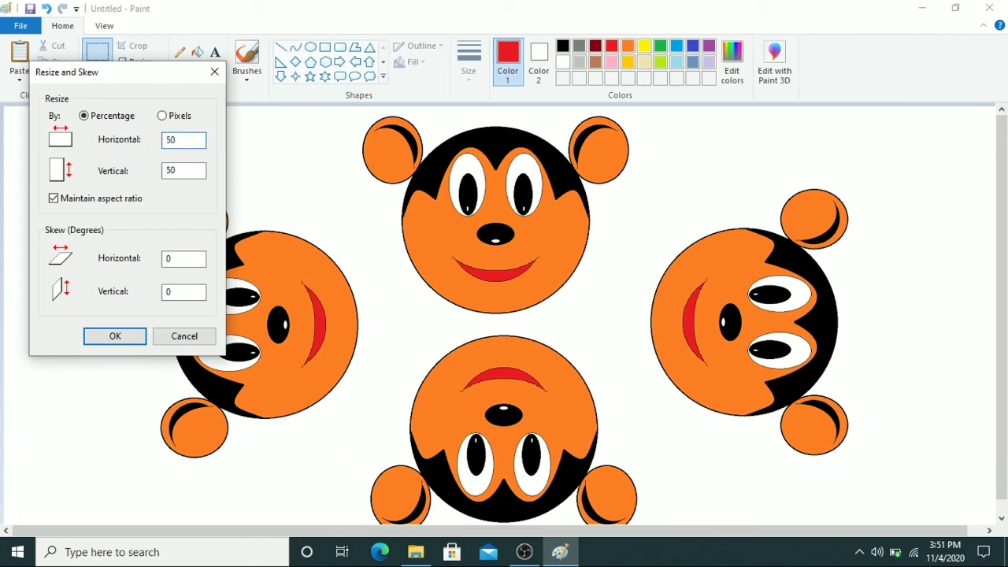
type("50")
left_click(115, 336)
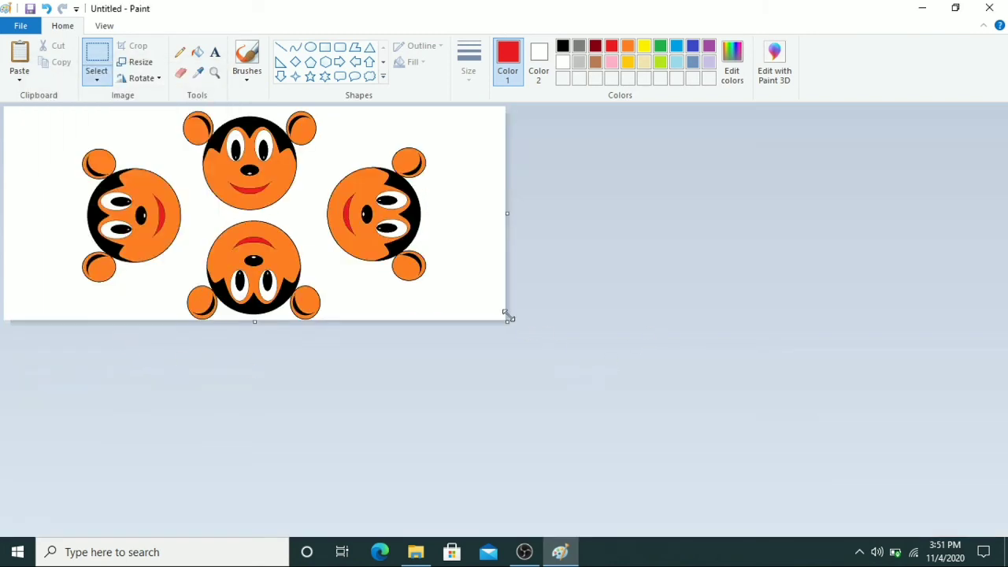
left_click_drag(508, 321, 989, 530)
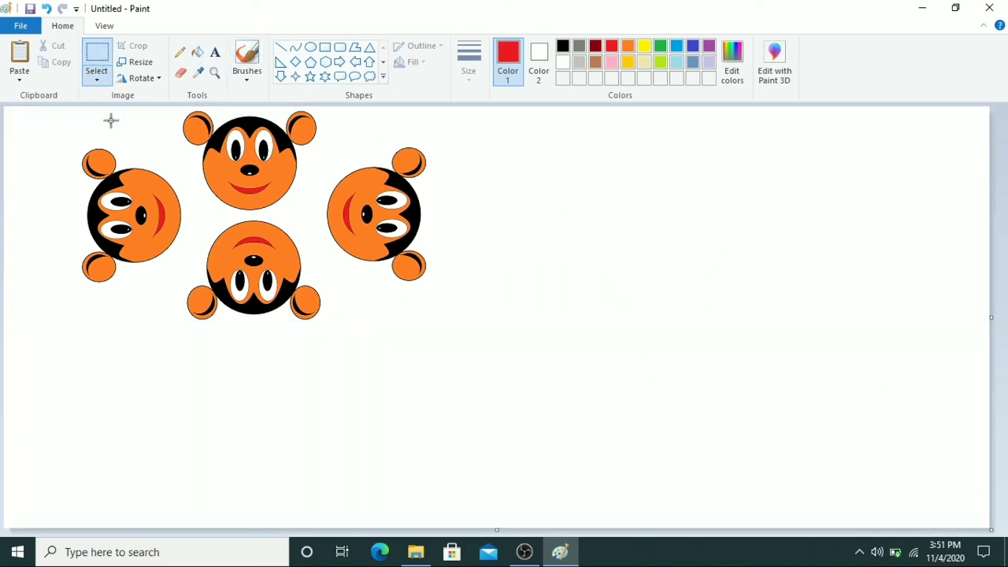
Step: Copy the group of four faces and paste a duplicate into the lower right area of the canvas
left_click_drag(104, 186, 446, 356)
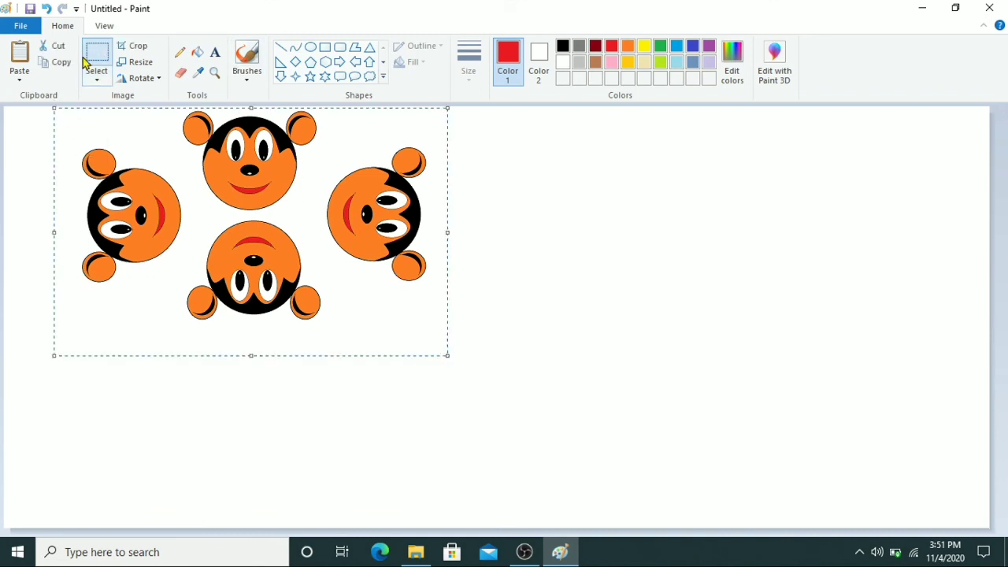
left_click(56, 62)
left_click(19, 55)
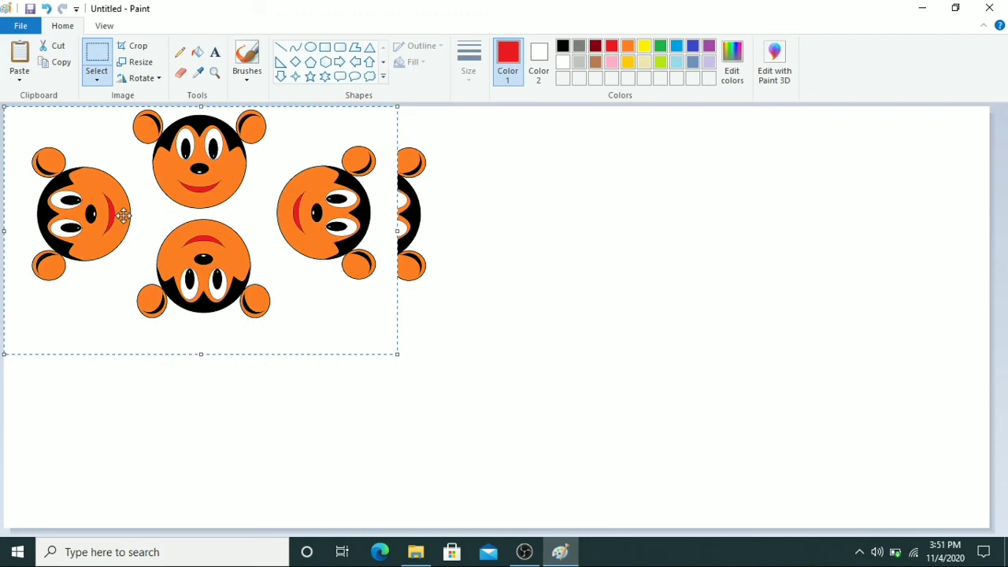
left_click_drag(124, 216, 613, 379)
left_click(418, 316)
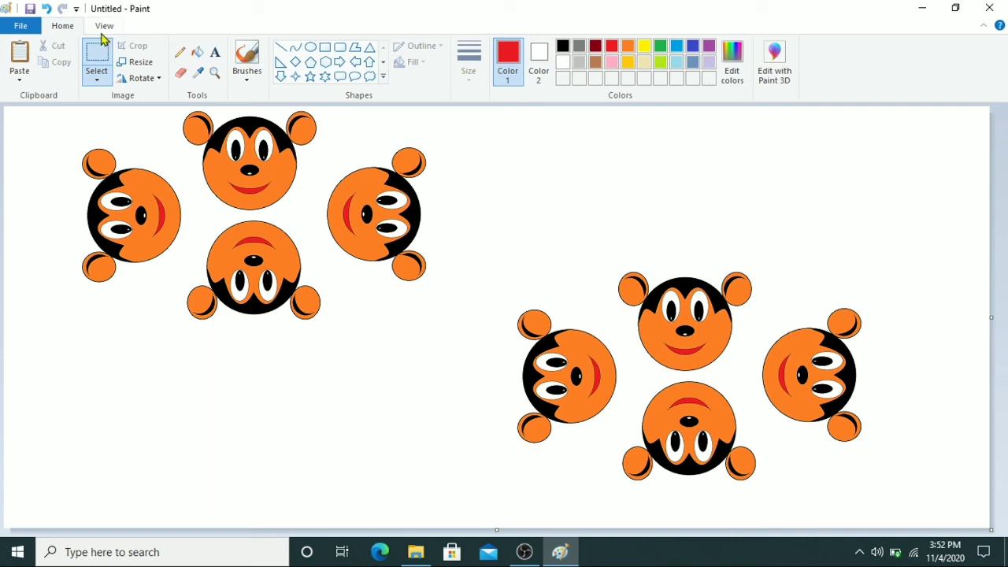
Step: Show the rulers, gridlines and status bar in turn, and hide all of them again
left_click(105, 28)
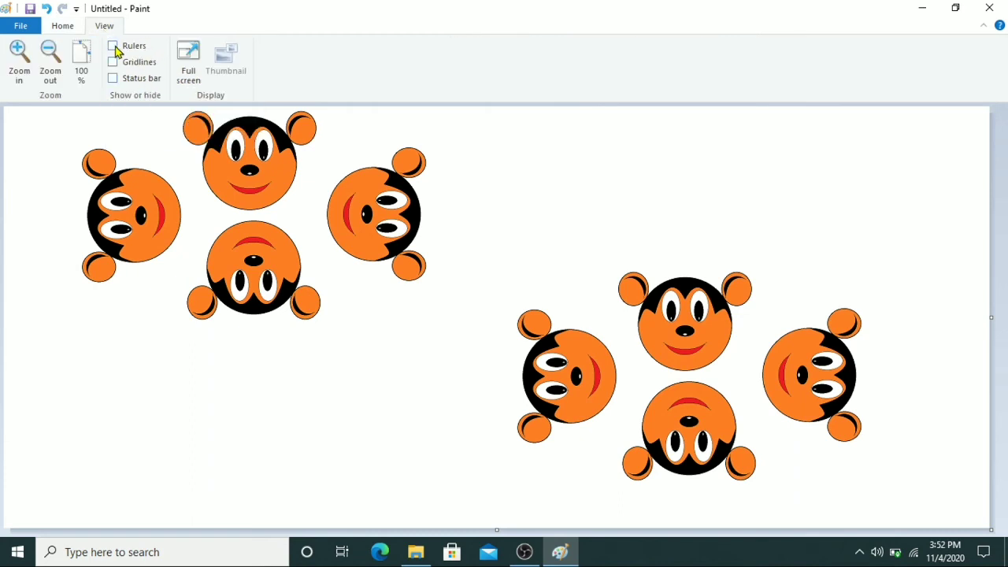
left_click(116, 46)
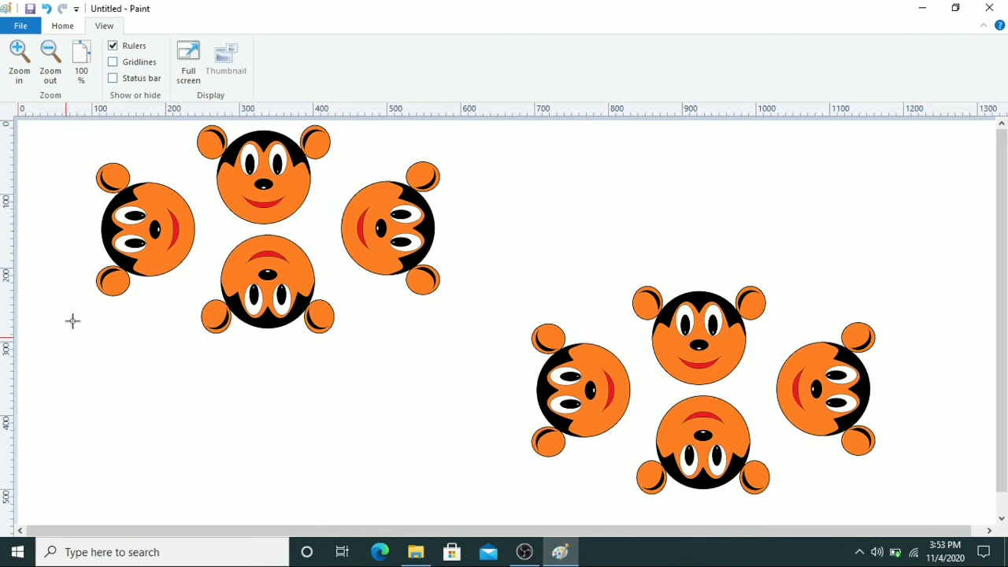
left_click(114, 63)
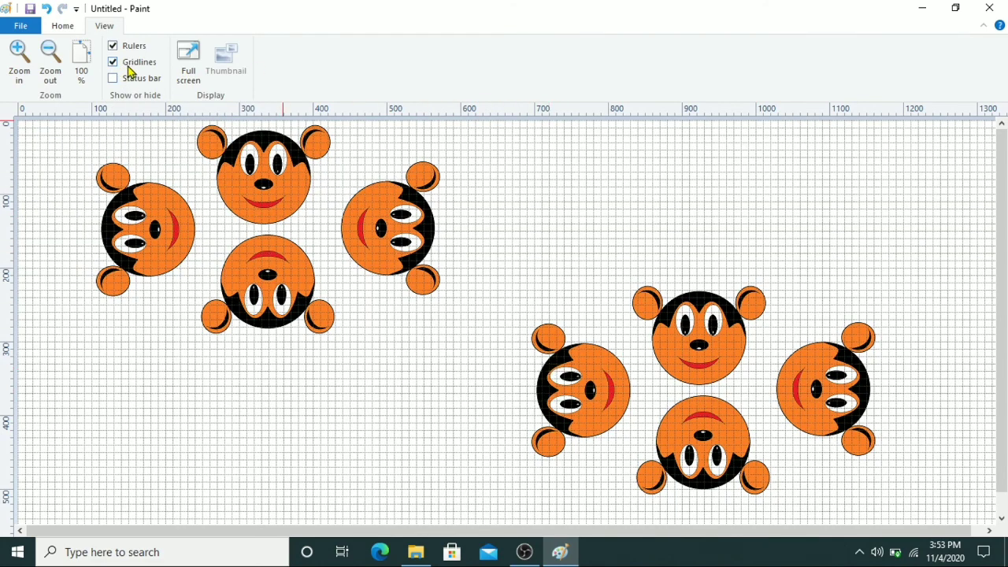
left_click(130, 67)
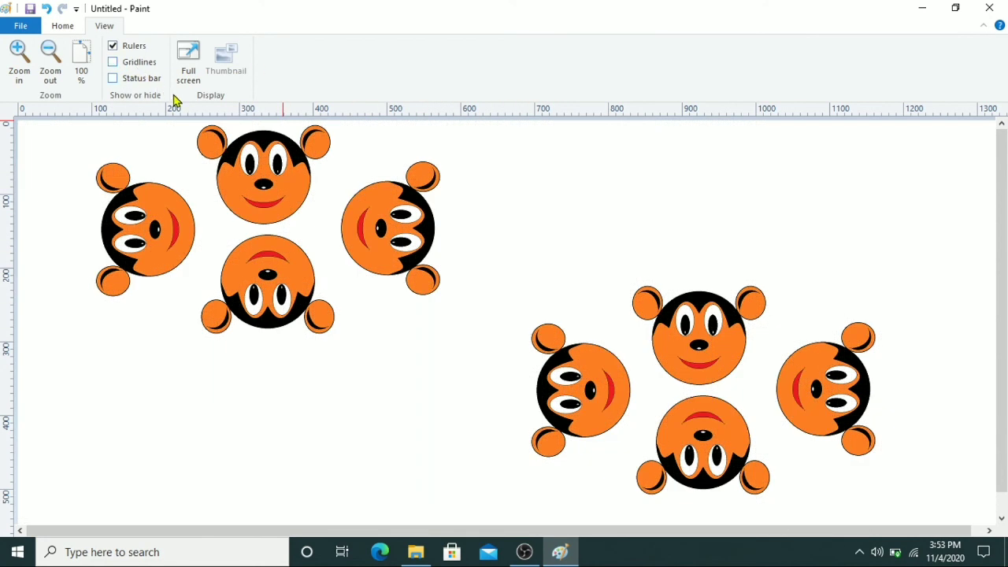
left_click(135, 82)
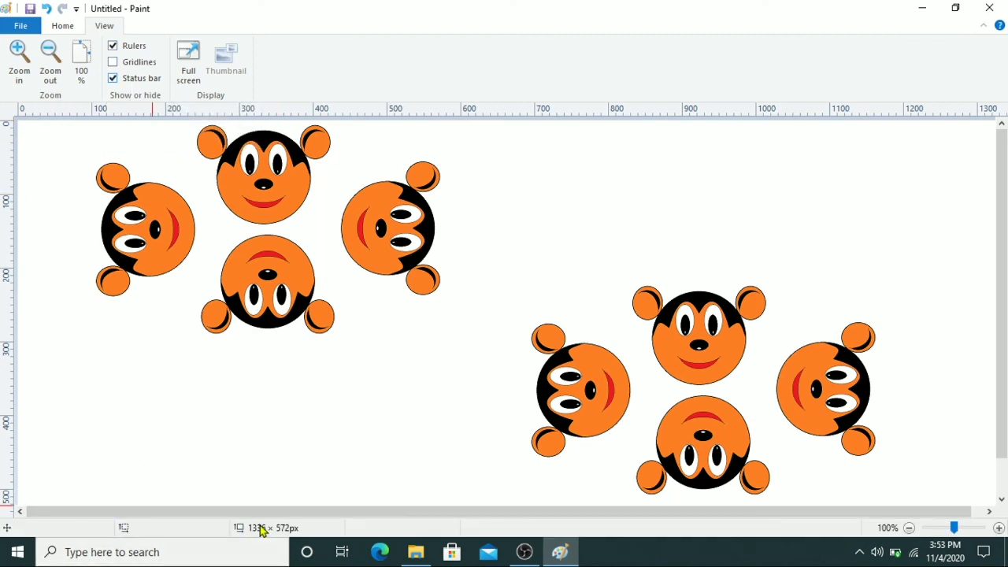
left_click(147, 80)
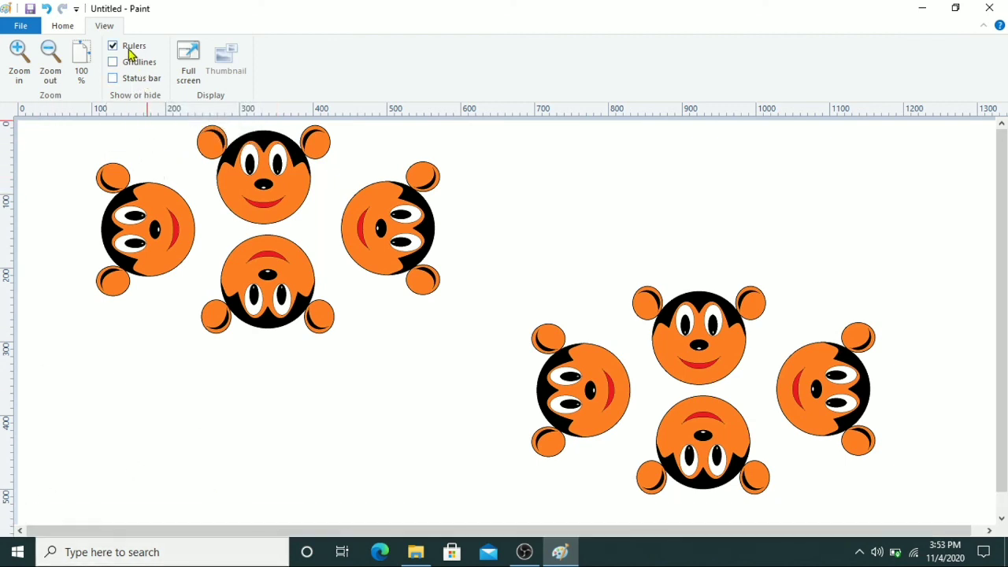
left_click(130, 48)
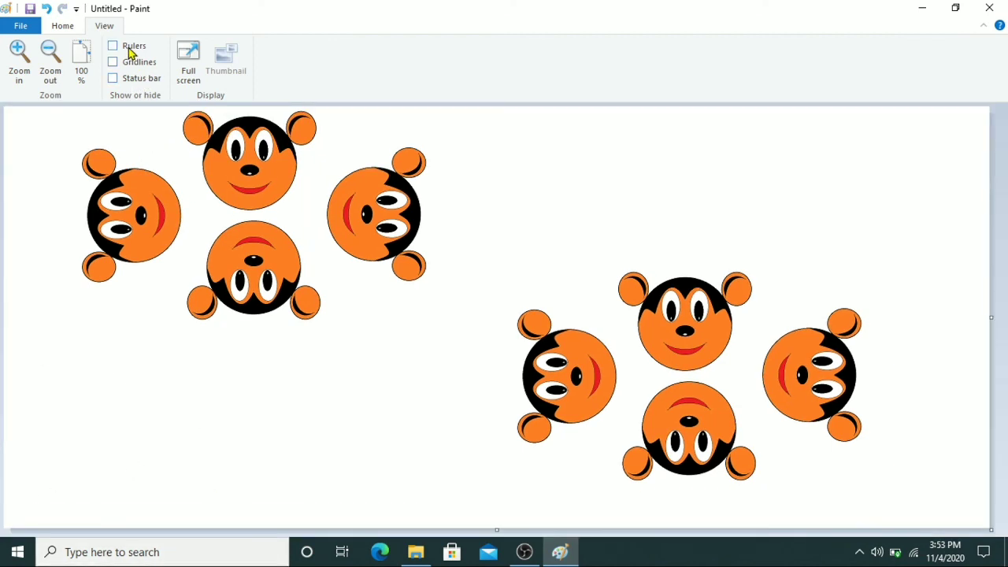
Step: Zoom in on the faces three levels and zoom back out to the original magnification
left_click(24, 53)
left_click(24, 53)
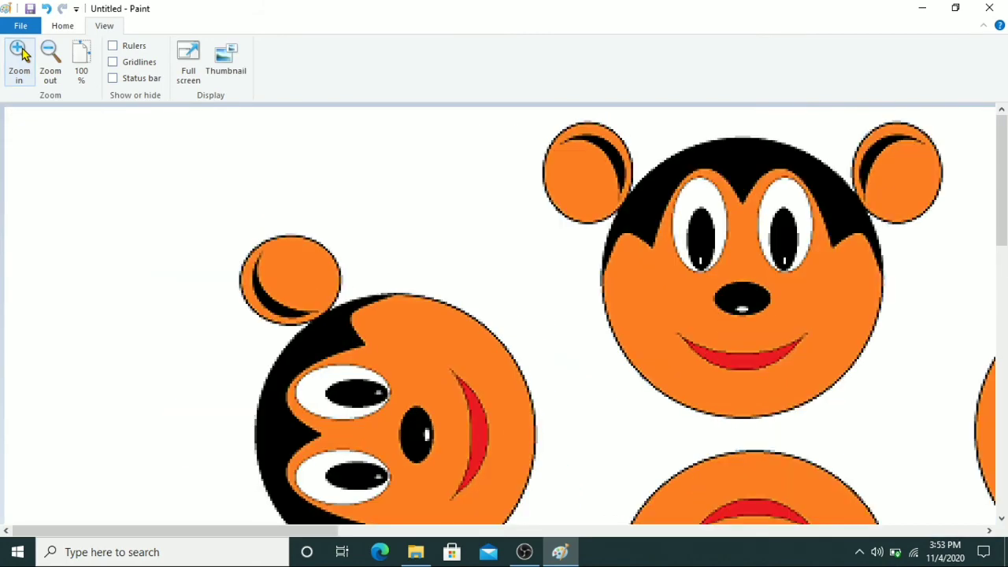
left_click(24, 54)
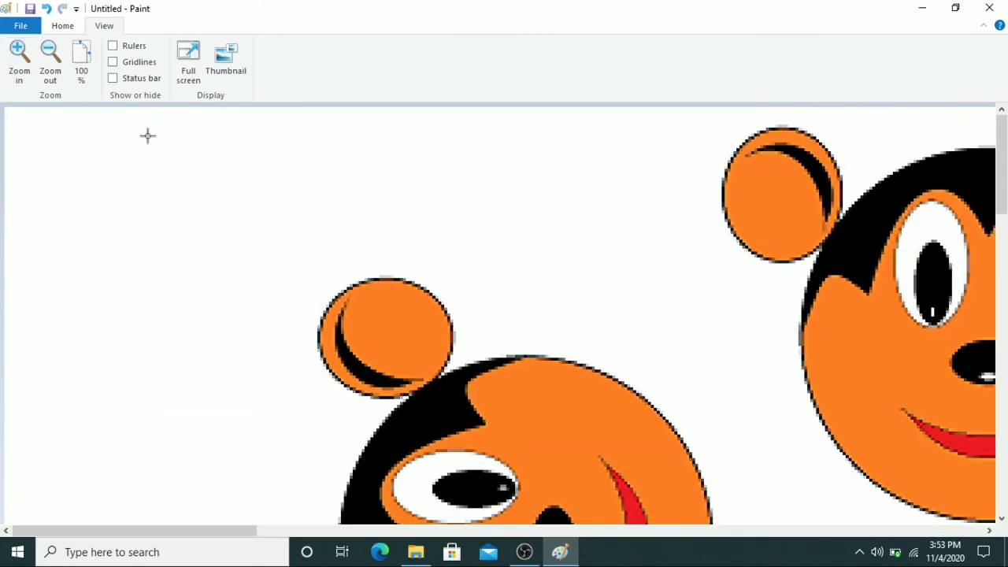
left_click(52, 53)
left_click(52, 54)
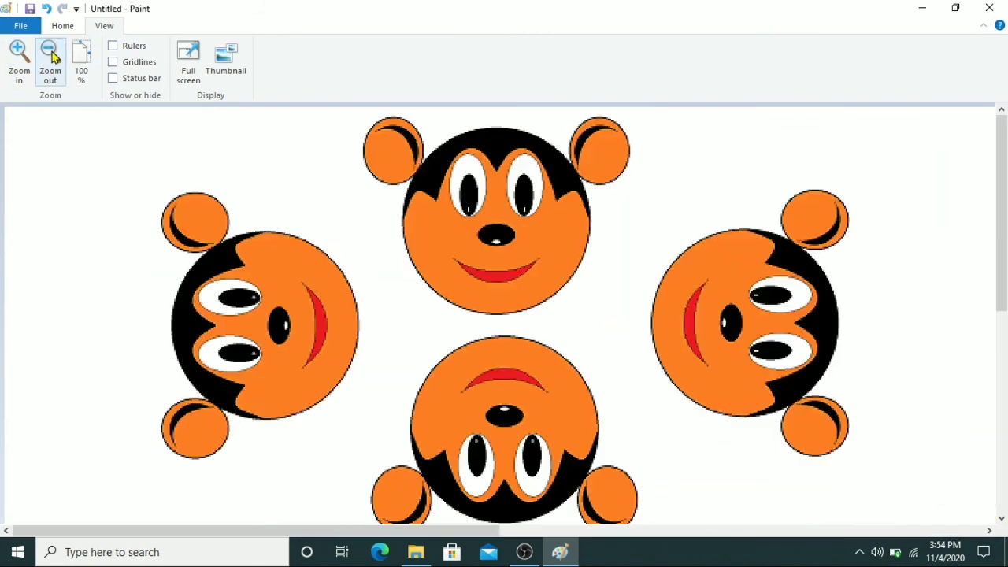
left_click(52, 54)
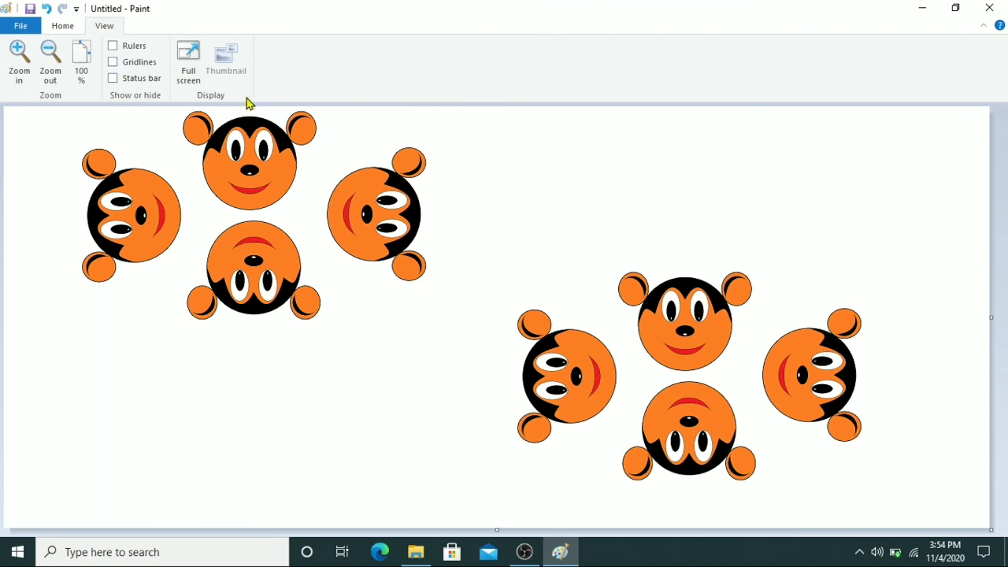
Step: View the picture in full screen and return to the drawing tools
left_click(189, 61)
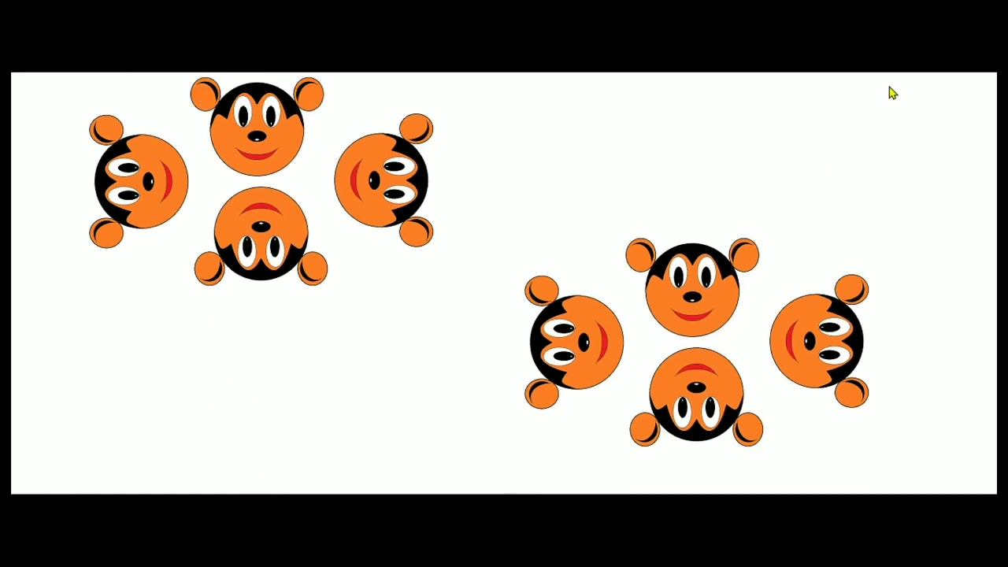
left_click(484, 208)
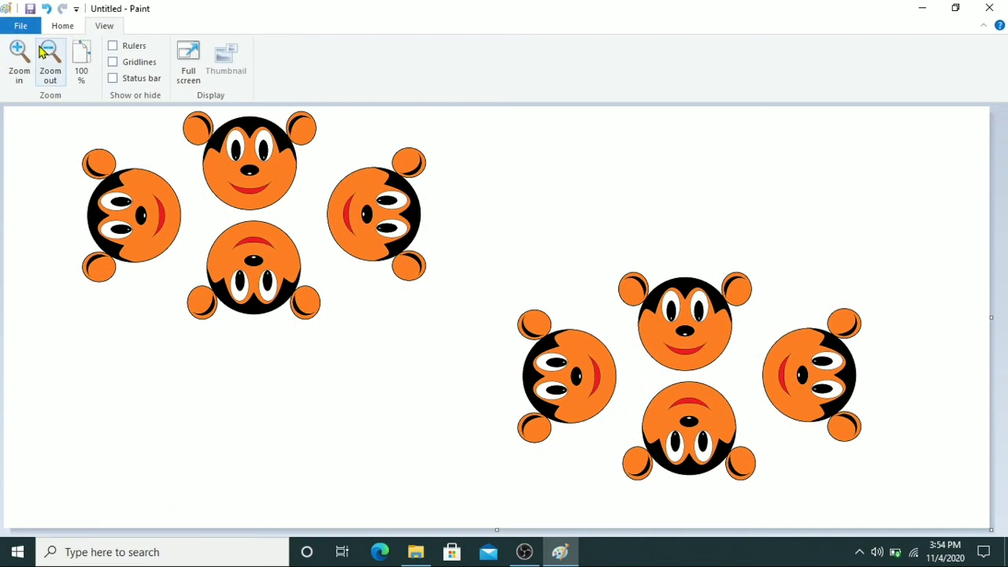
left_click(62, 26)
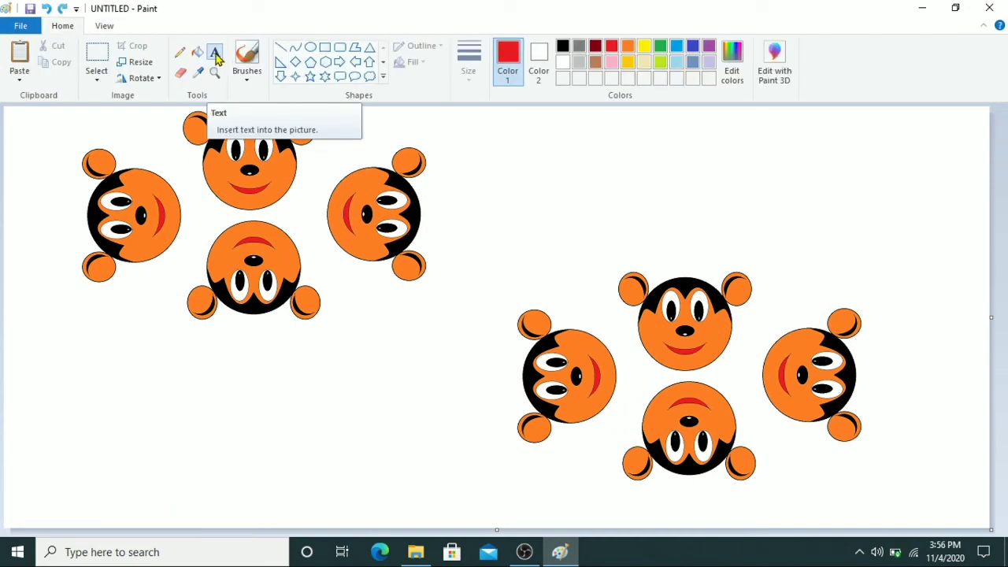
Step: Add the red title text "MICKY MOUSE" in the empty area above the lower-right group of faces
left_click(215, 54)
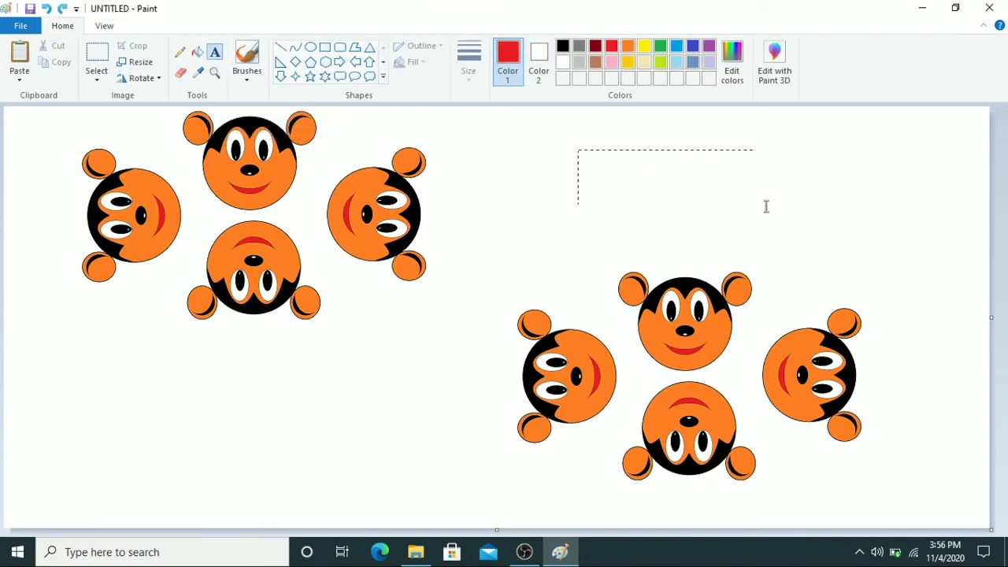
left_click_drag(845, 211, 843, 211)
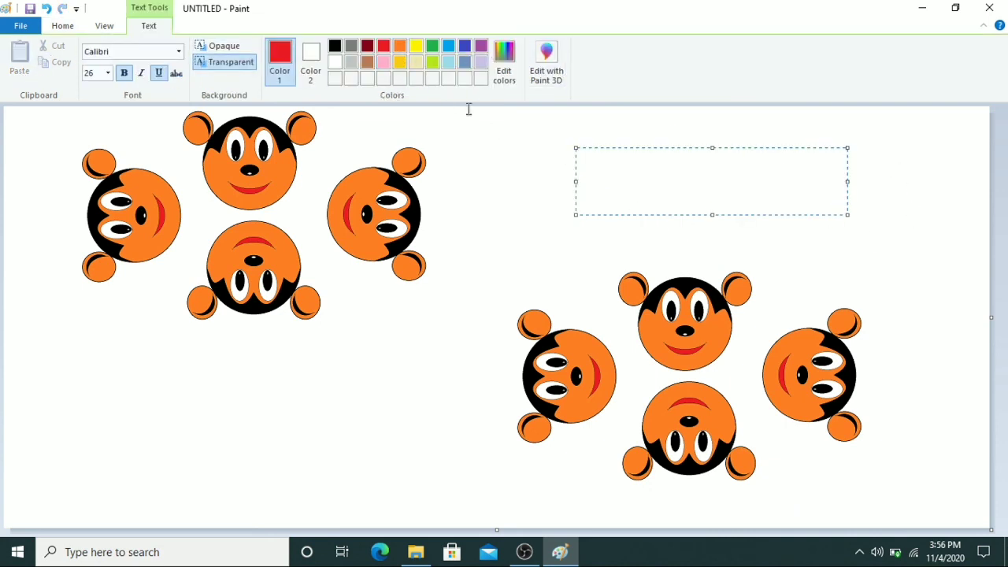
type("MIC")
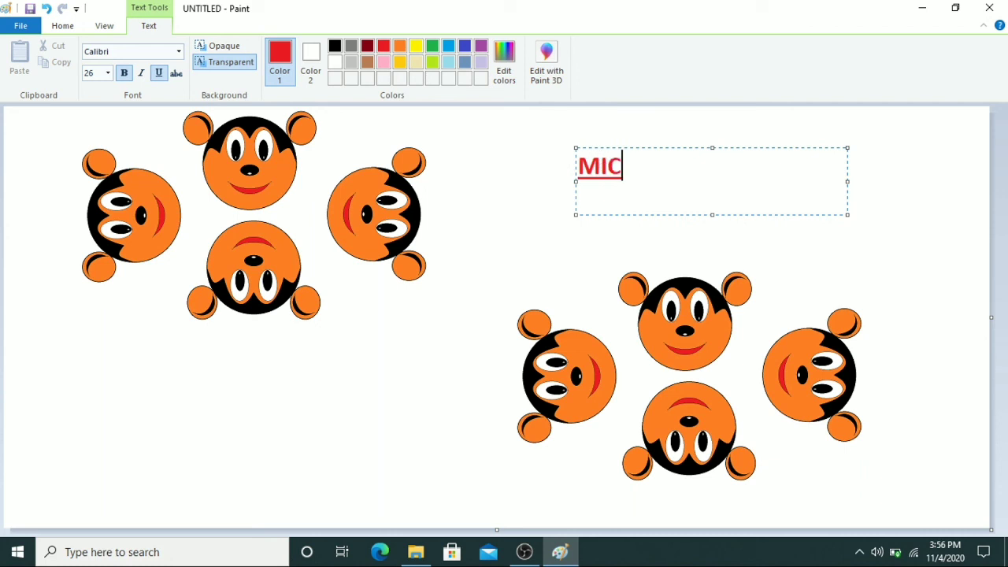
type("KY MOUSE")
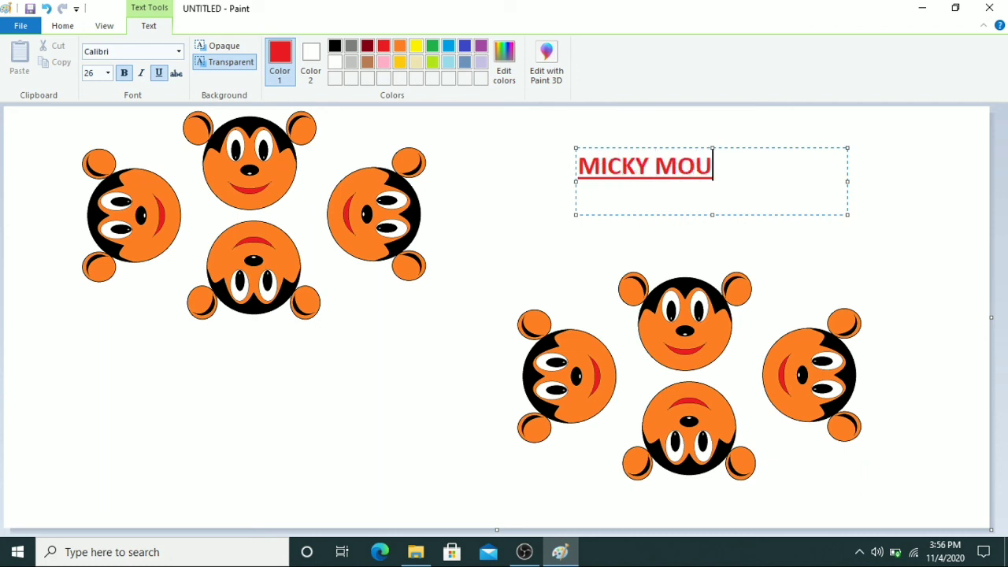
left_click(315, 422)
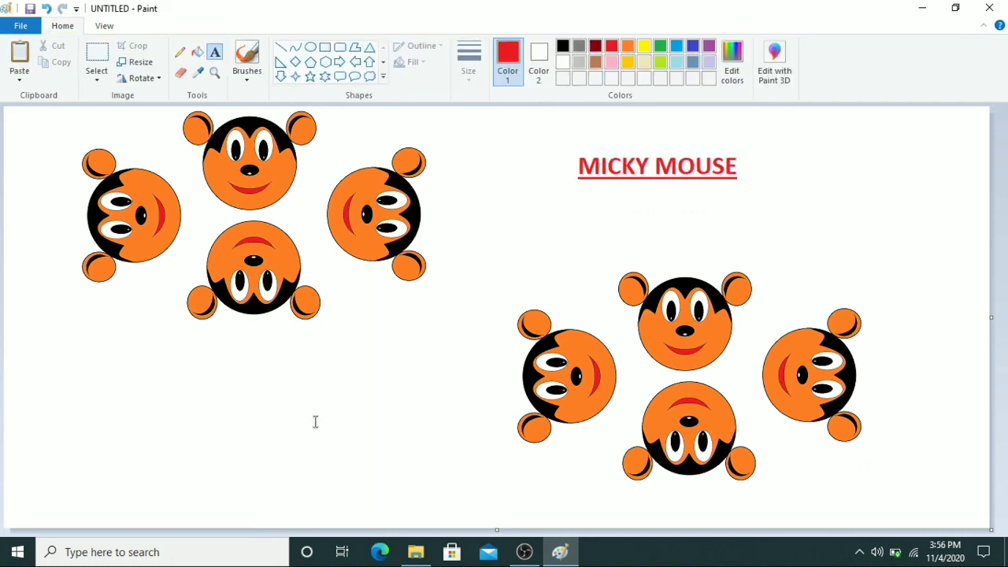
Step: Save the picture to the Desktop as a PNG file named MICKY MOUSE
left_click(20, 26)
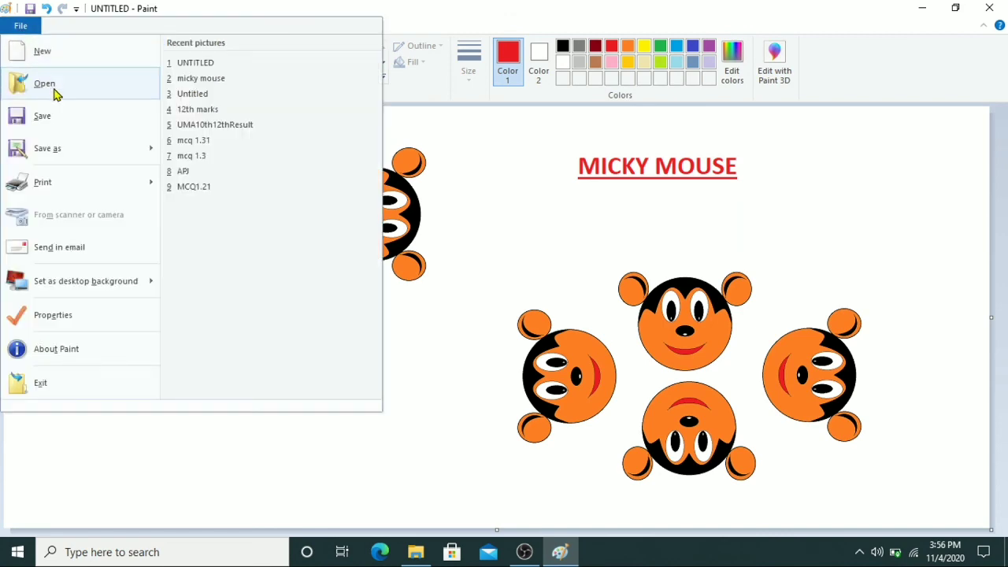
left_click(50, 120)
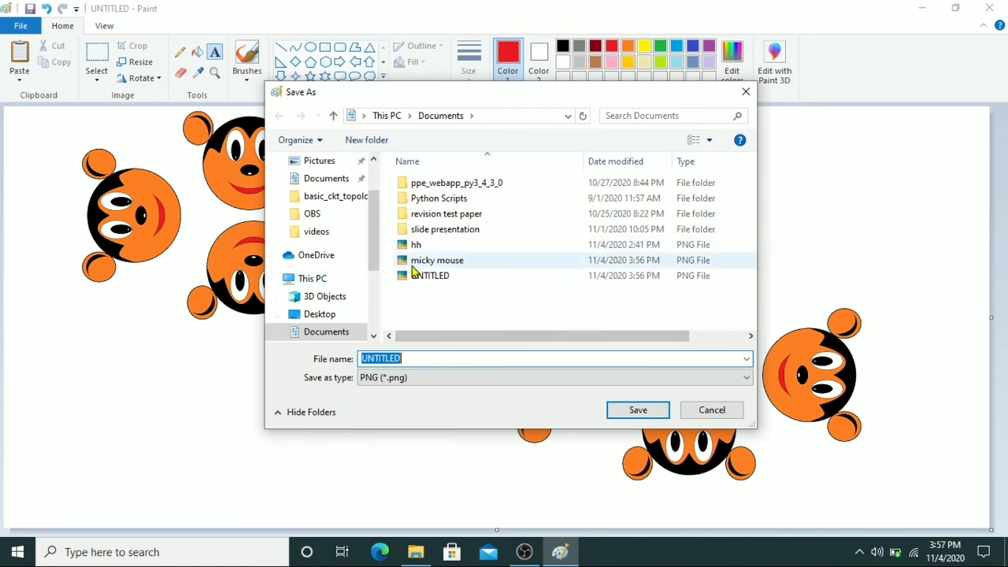
key("BackSpace")
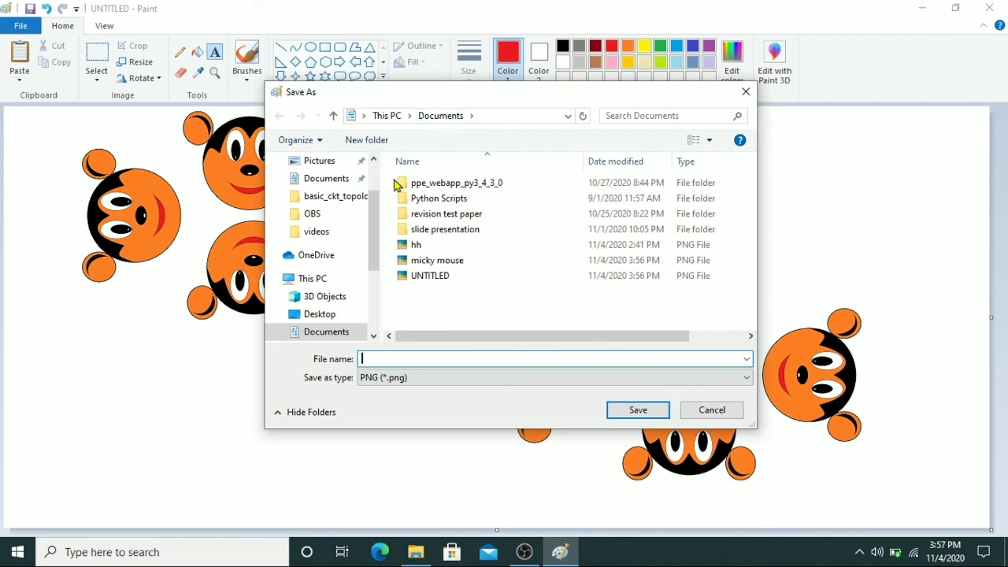
left_click(331, 318)
left_click(407, 360)
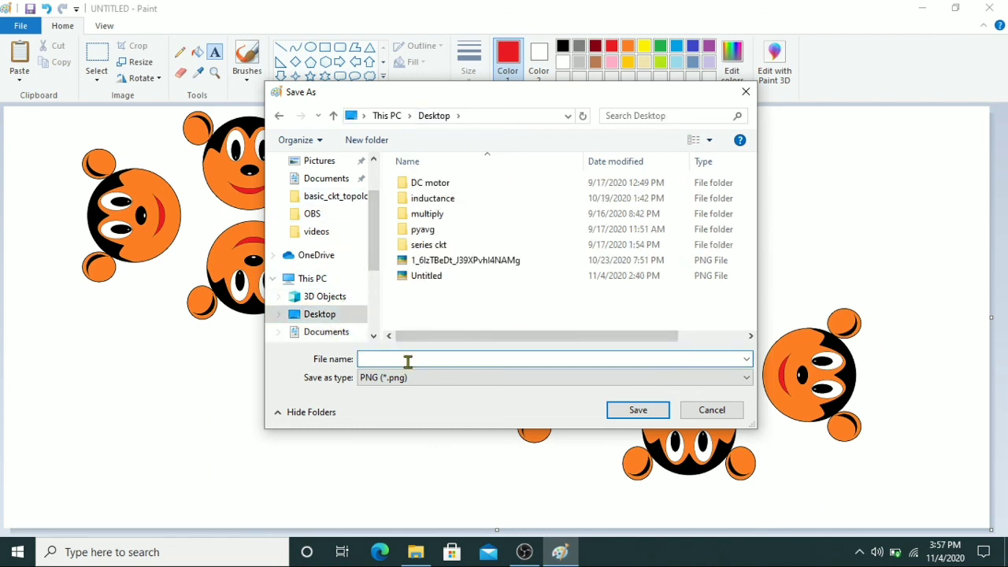
type("MICKY MOUSE")
left_click(638, 409)
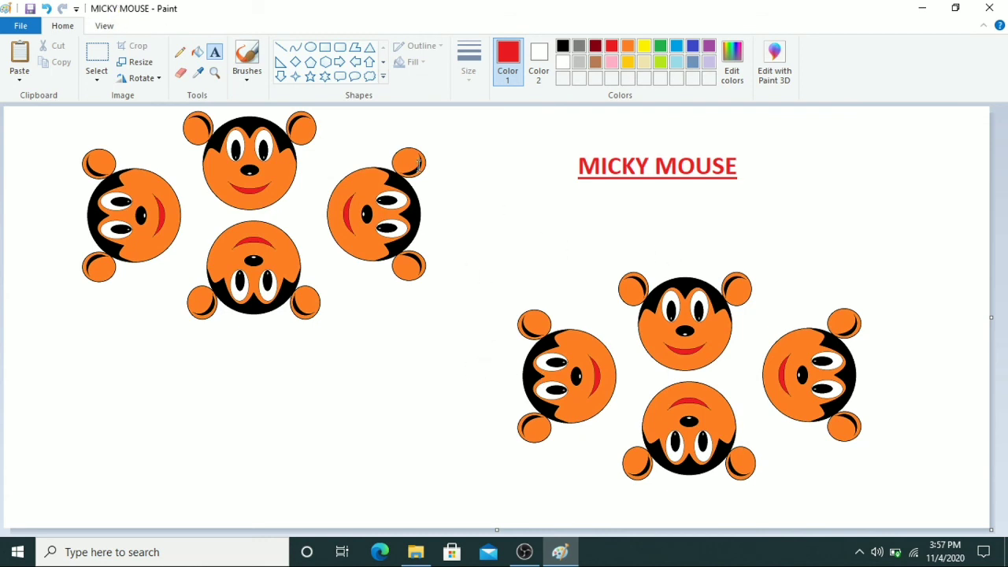
Step: Start a new blank picture, and reopen the saved MICKY MOUSE picture from the Desktop
left_click(22, 26)
left_click(45, 53)
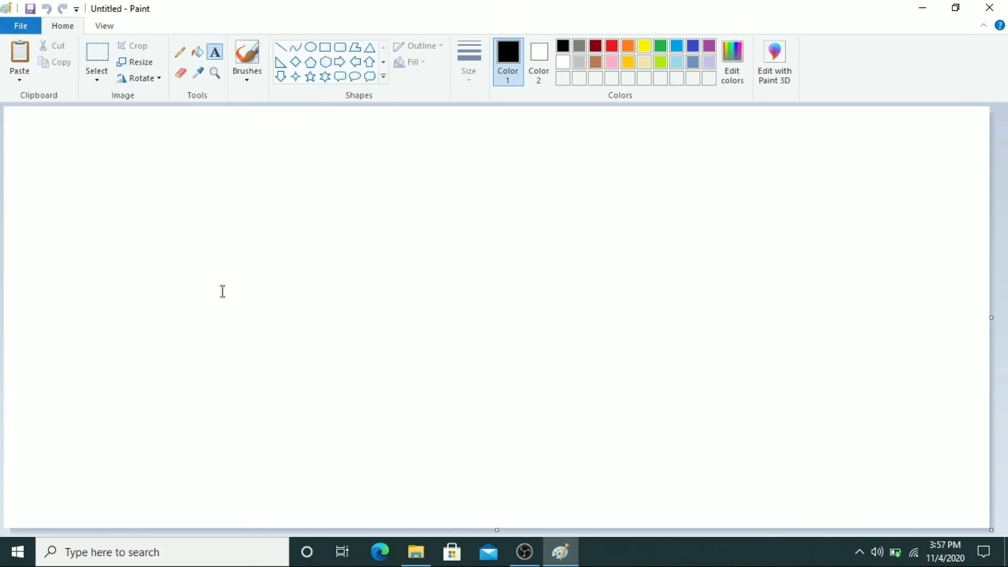
left_click(23, 27)
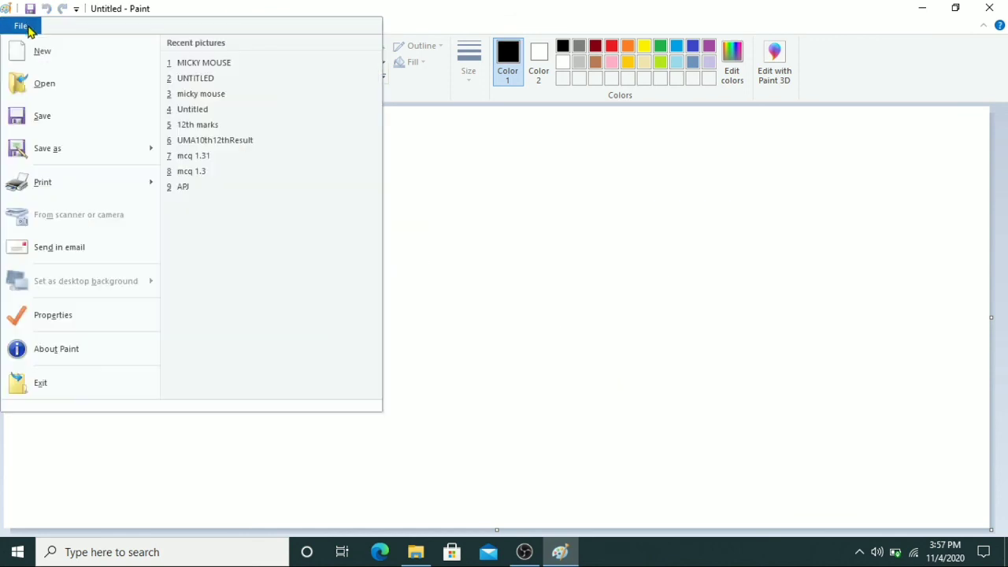
left_click(61, 89)
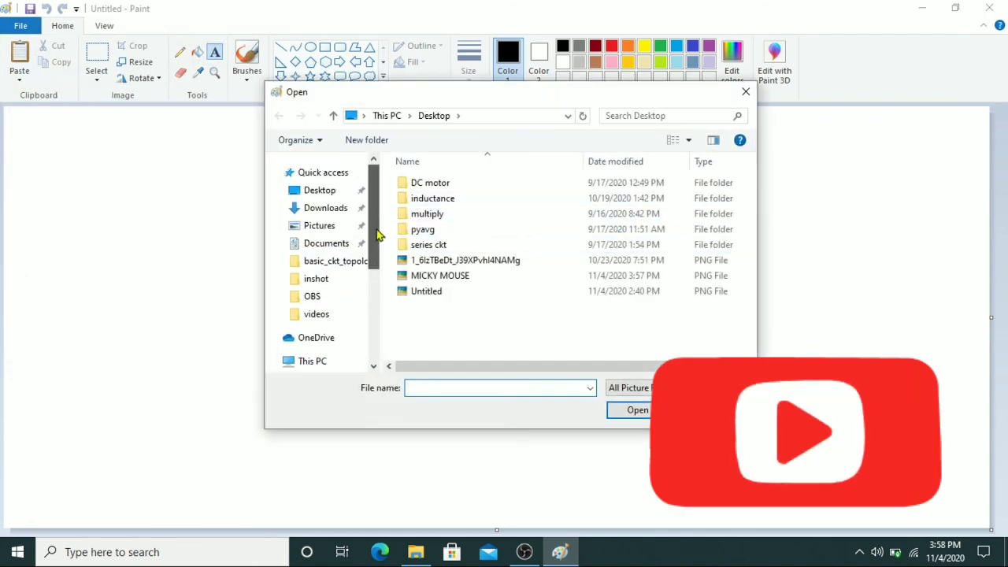
left_click(315, 192)
left_click(468, 279)
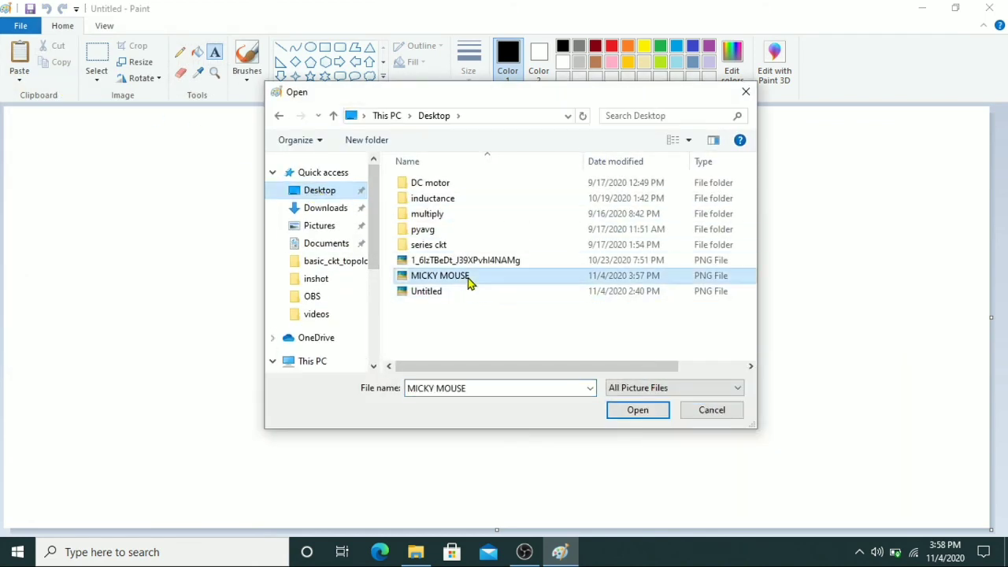
left_click(648, 418)
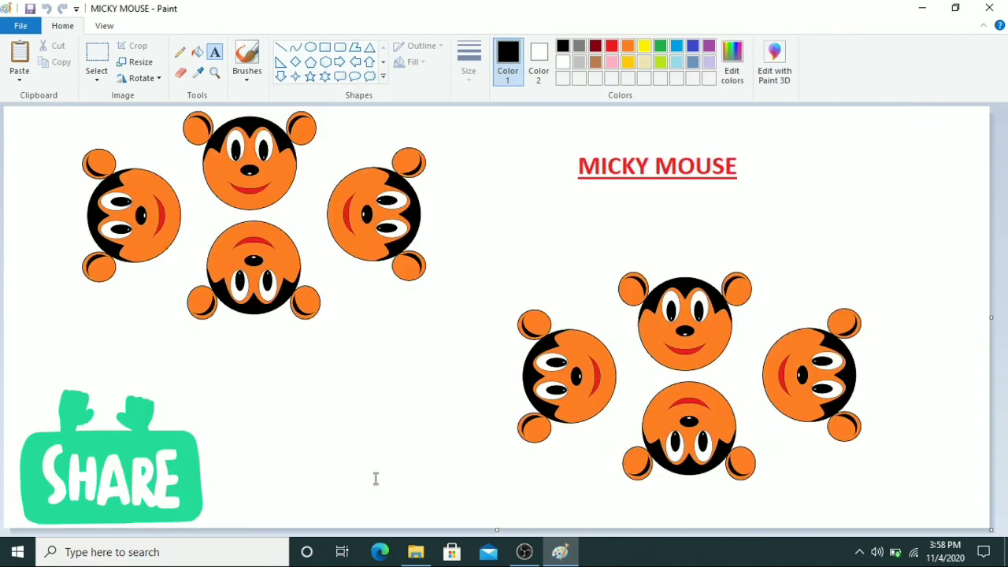
Step: Minimize the drawing window and view the MICKY MOUSE file from the desktop in the photo viewer
left_click(923, 8)
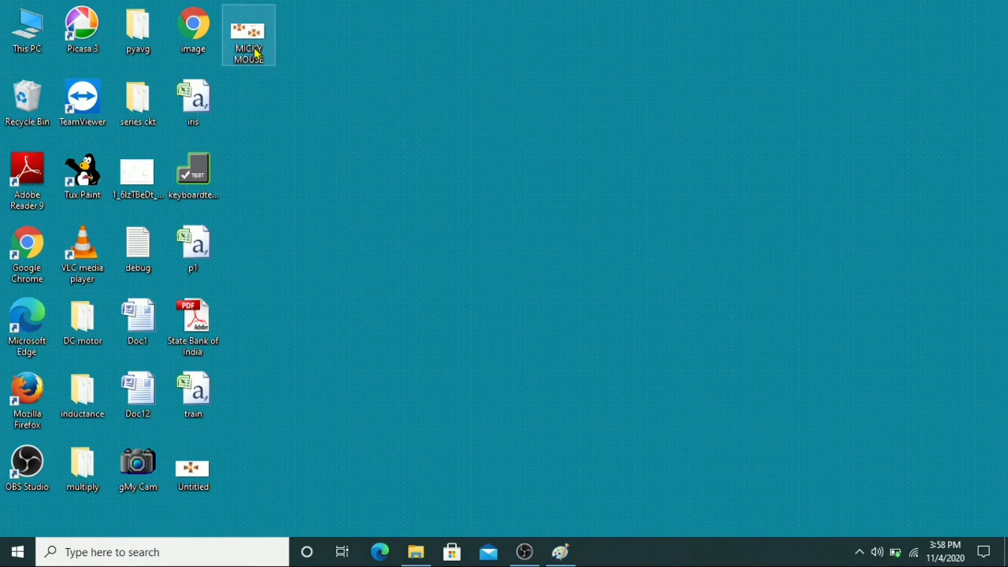
double_click(255, 53)
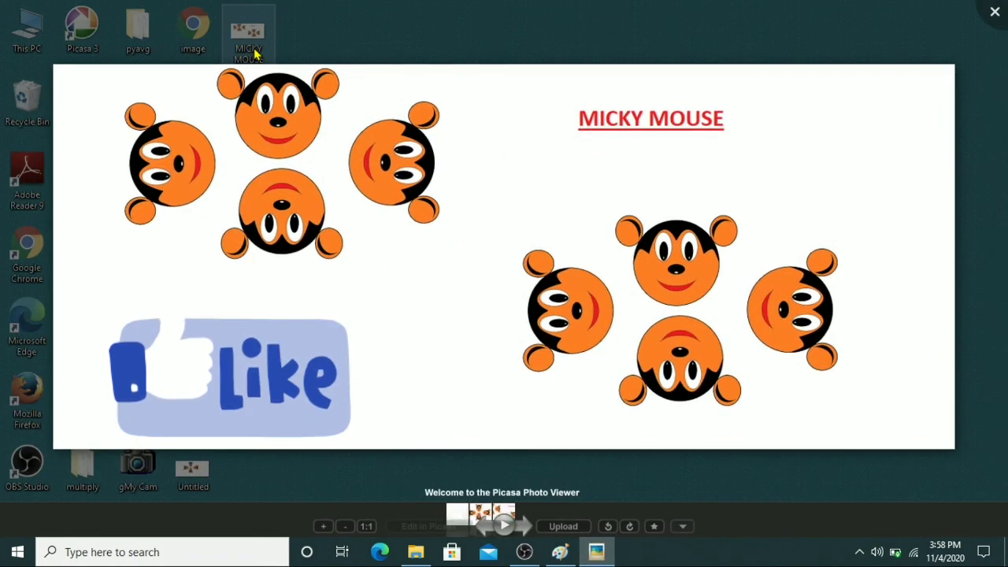